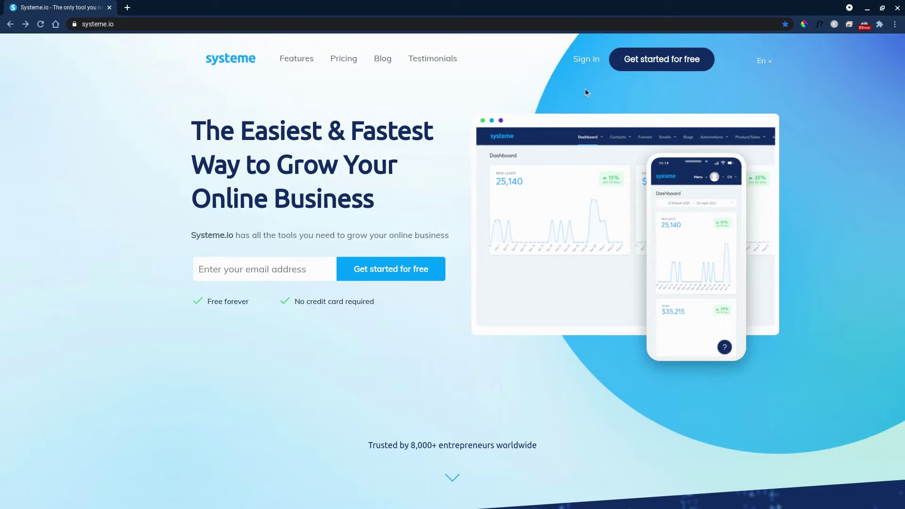
Create a blog named 'test' with URL path test and open its Pages list.
{"action": "left_click", "coordinate": [584, 60]}
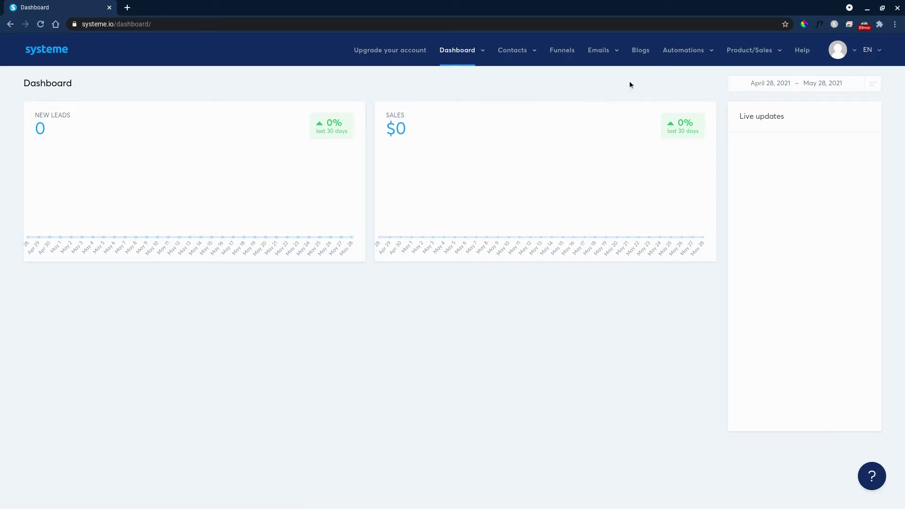
{"action": "left_click", "coordinate": [642, 51]}
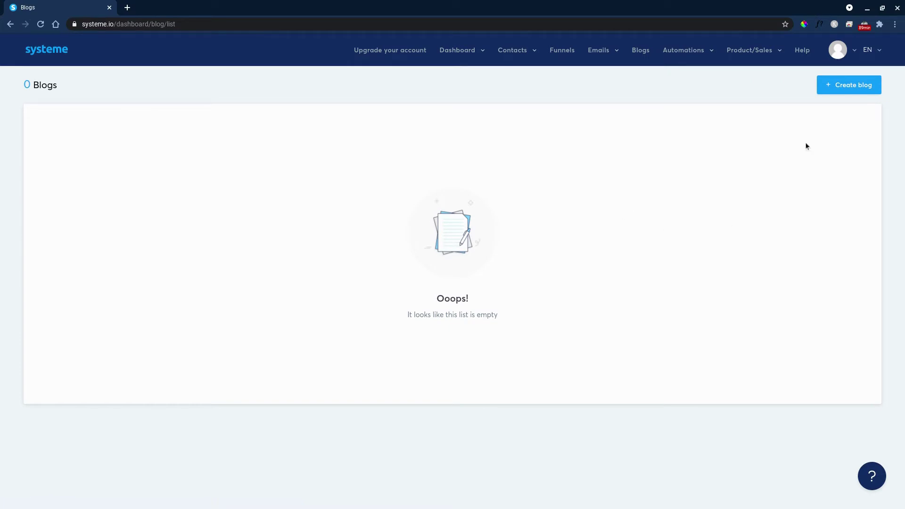
{"action": "left_click", "coordinate": [855, 85]}
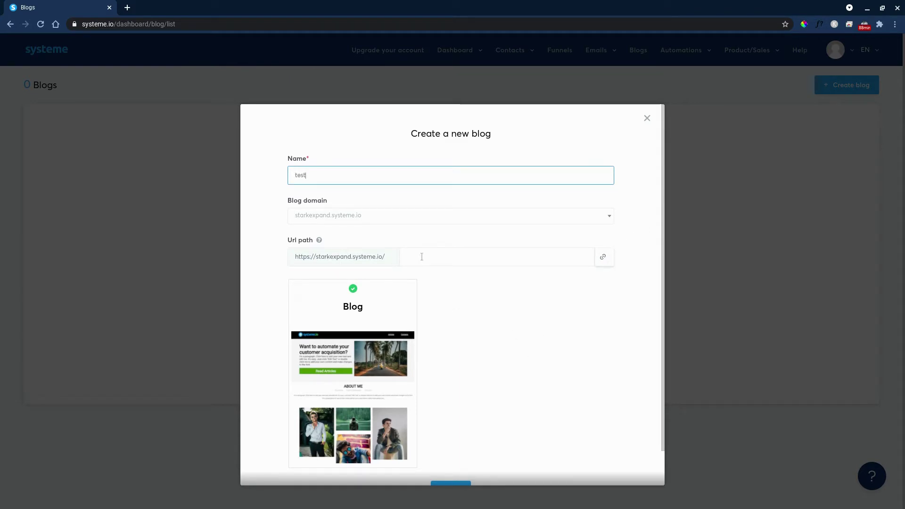
{"action": "left_click", "coordinate": [447, 256]}
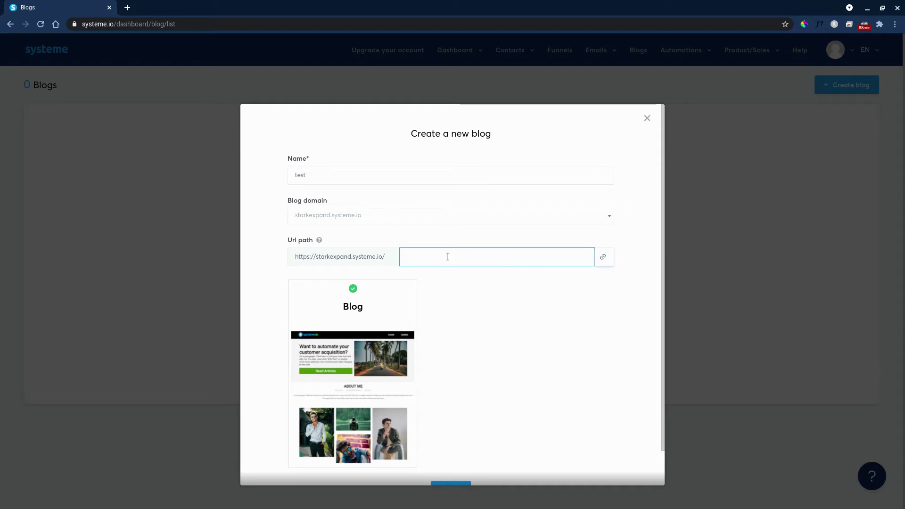
{"action": "scroll", "coordinate": [465, 348], "scroll_direction": "down", "scroll_amount": 2}
{"action": "left_click", "coordinate": [455, 451]}
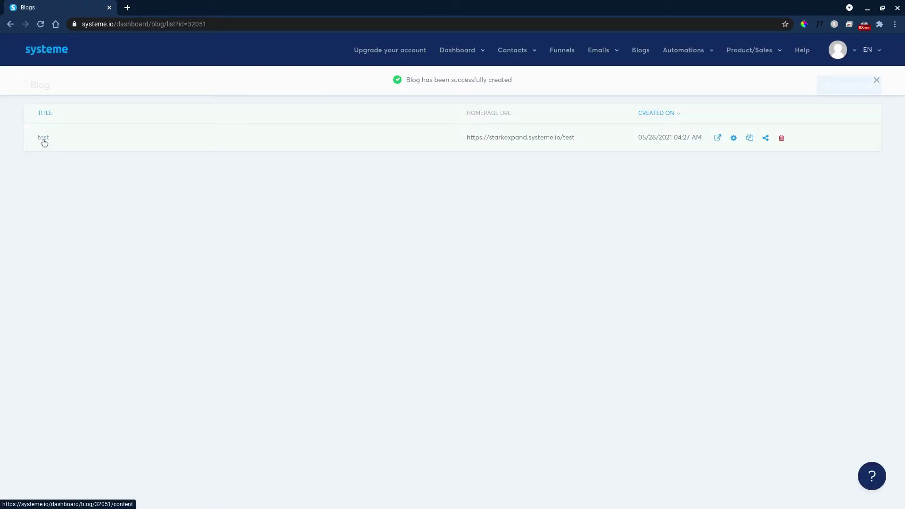
{"action": "left_click", "coordinate": [44, 137]}
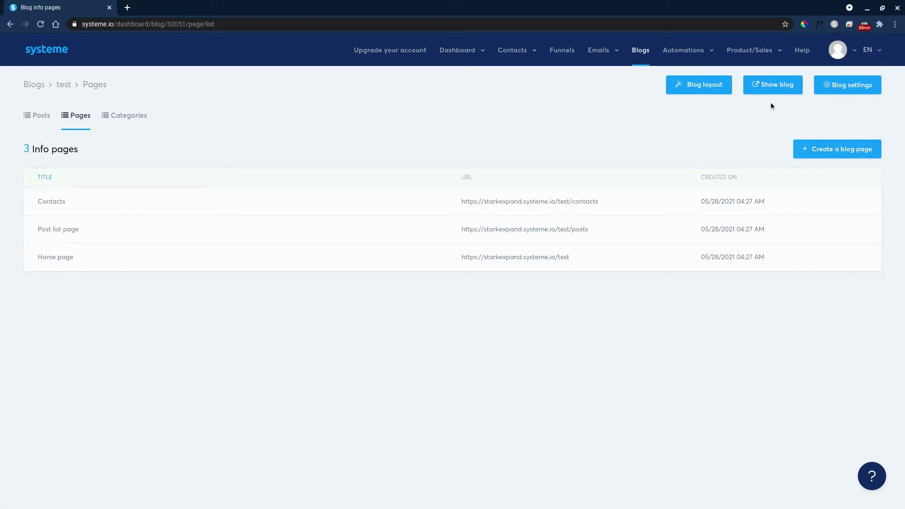
{"action": "left_click", "coordinate": [775, 89]}
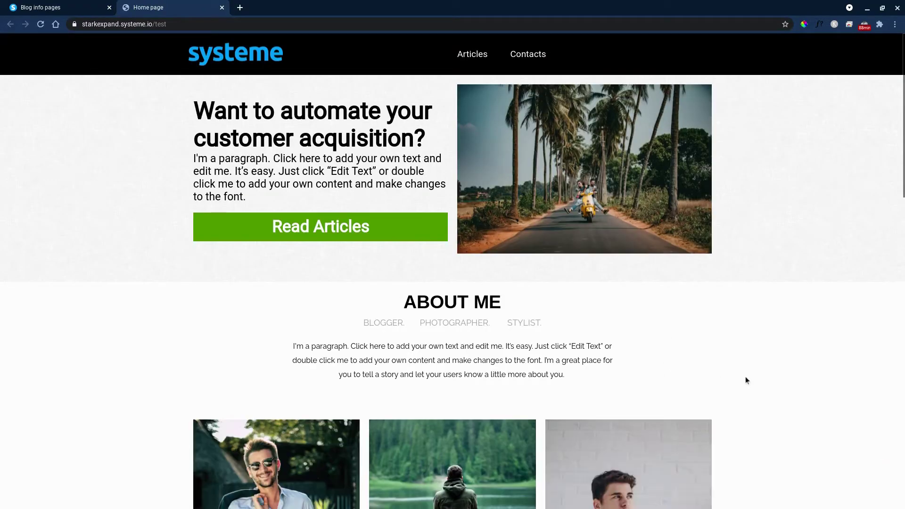
{"action": "scroll", "coordinate": [770, 357], "scroll_direction": "down", "scroll_amount": 4}
{"action": "scroll", "coordinate": [771, 357], "scroll_direction": "down", "scroll_amount": 12}
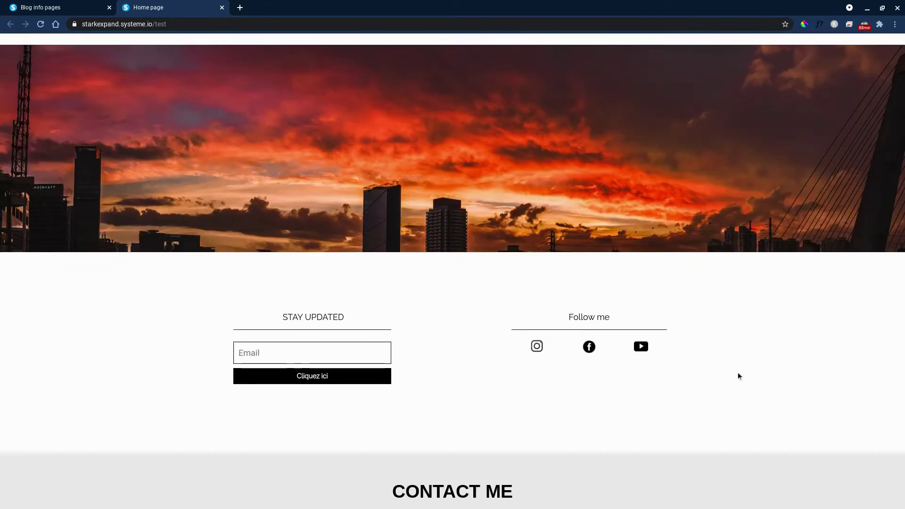
{"action": "scroll", "coordinate": [737, 372], "scroll_direction": "down", "scroll_amount": 3}
{"action": "scroll", "coordinate": [729, 404], "scroll_direction": "up", "scroll_amount": 5}
{"action": "scroll", "coordinate": [730, 404], "scroll_direction": "up", "scroll_amount": 15}
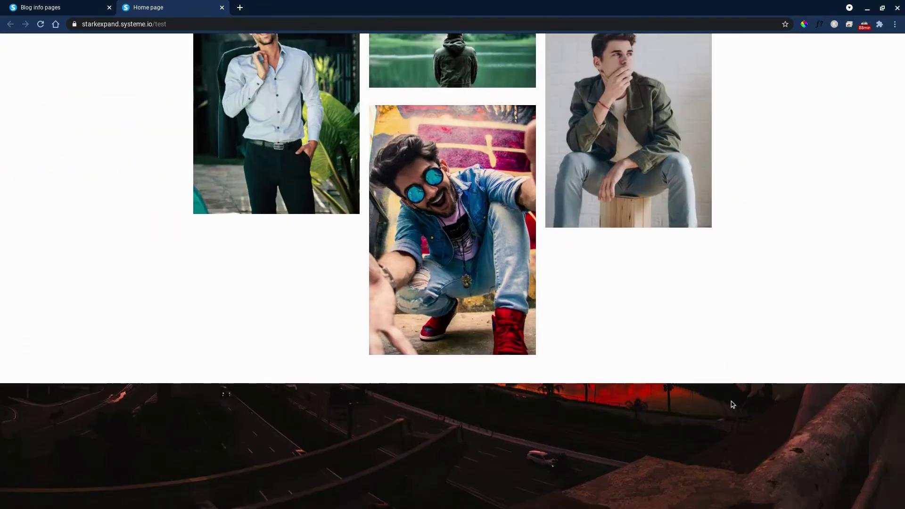
{"action": "scroll", "coordinate": [731, 402], "scroll_direction": "down", "scroll_amount": 15}
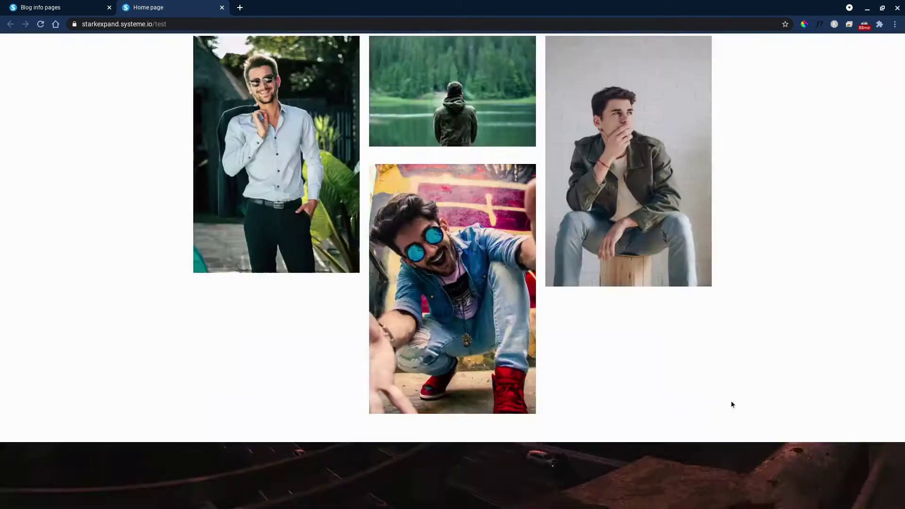
{"action": "scroll", "coordinate": [731, 401], "scroll_direction": "up", "scroll_amount": 15}
{"action": "scroll", "coordinate": [731, 401], "scroll_direction": "down", "scroll_amount": 15}
{"action": "scroll", "coordinate": [731, 403], "scroll_direction": "up", "scroll_amount": 15}
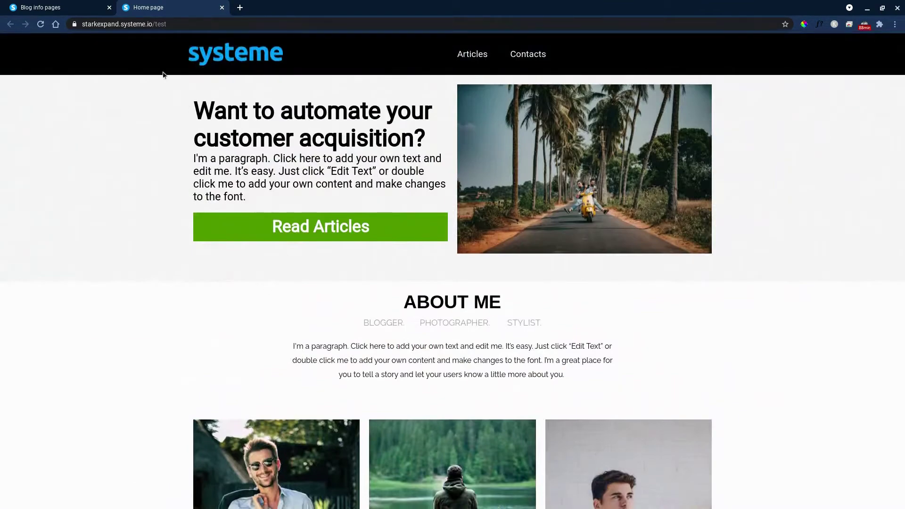
{"action": "middle_click", "coordinate": [156, 12]}
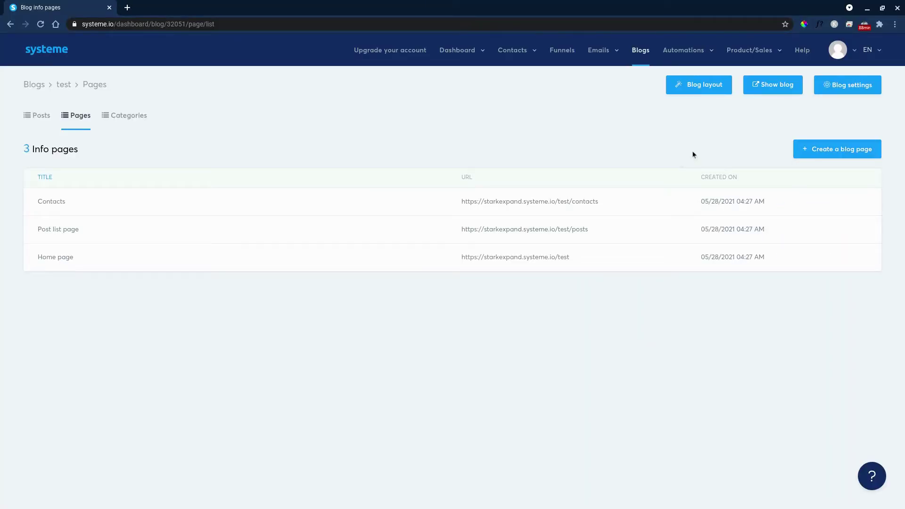
Add an About item linking to /about to the blog layout's header menu and save.
{"action": "left_click", "coordinate": [697, 85]}
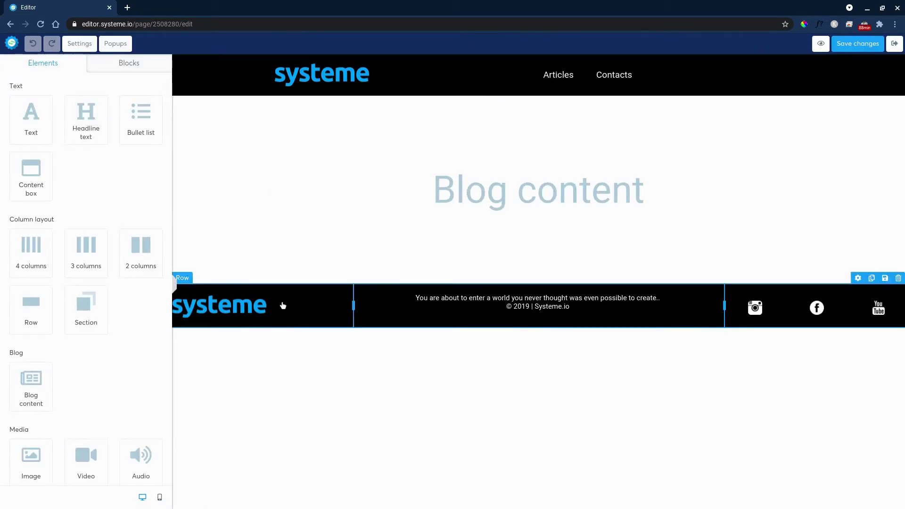
{"action": "left_click", "coordinate": [314, 77]}
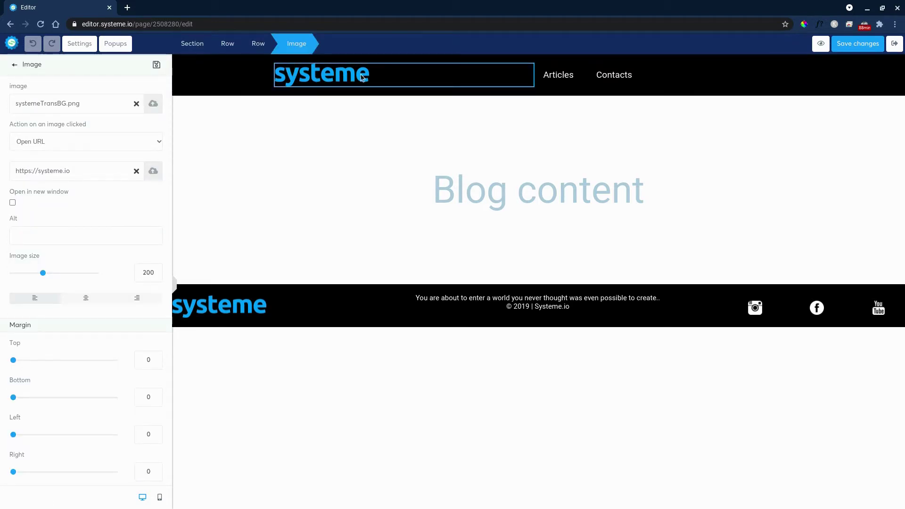
{"action": "left_click", "coordinate": [559, 78]}
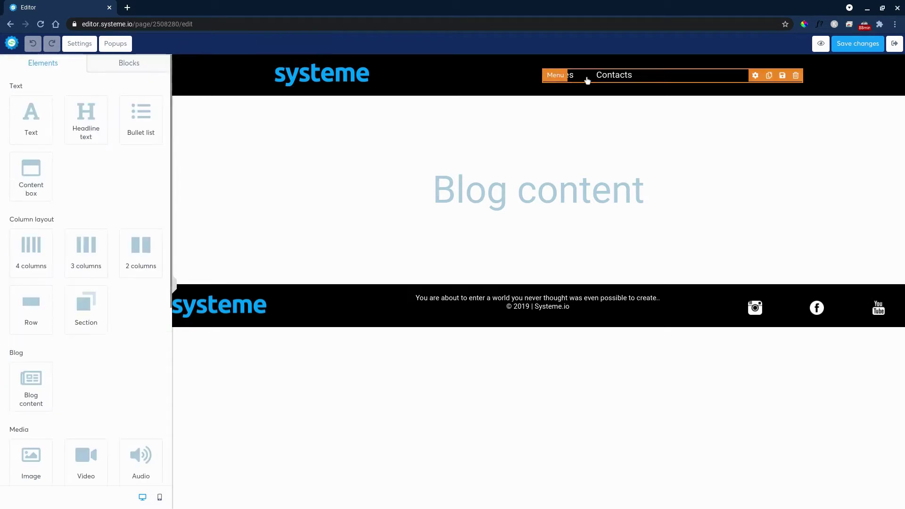
{"action": "left_click", "coordinate": [556, 78]}
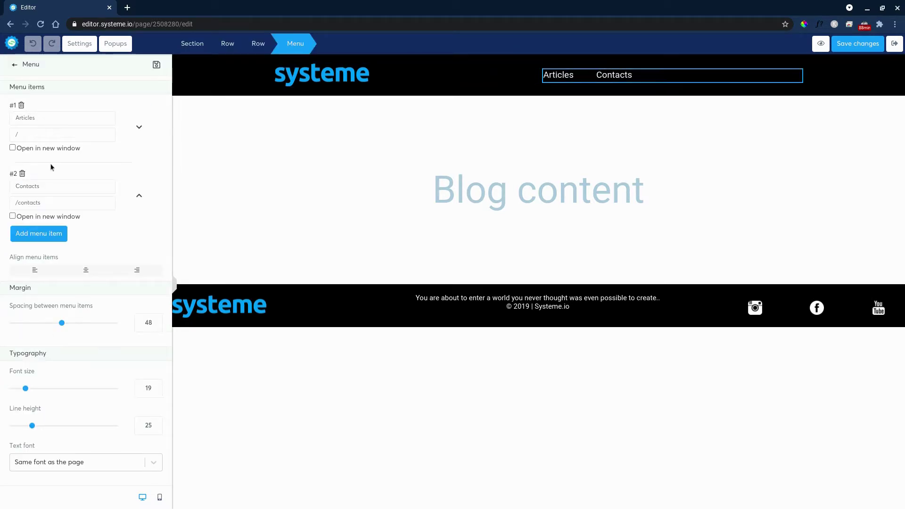
{"action": "left_click", "coordinate": [54, 235]}
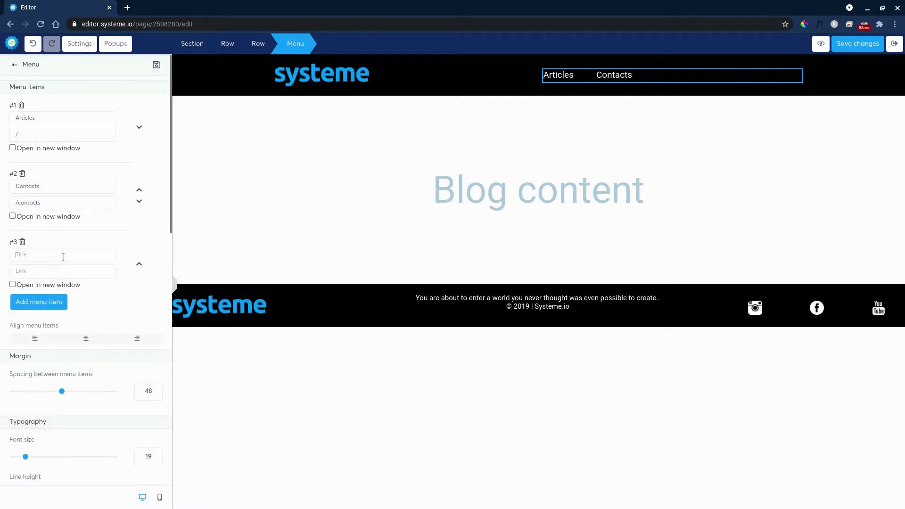
{"action": "type", "text": "About"}
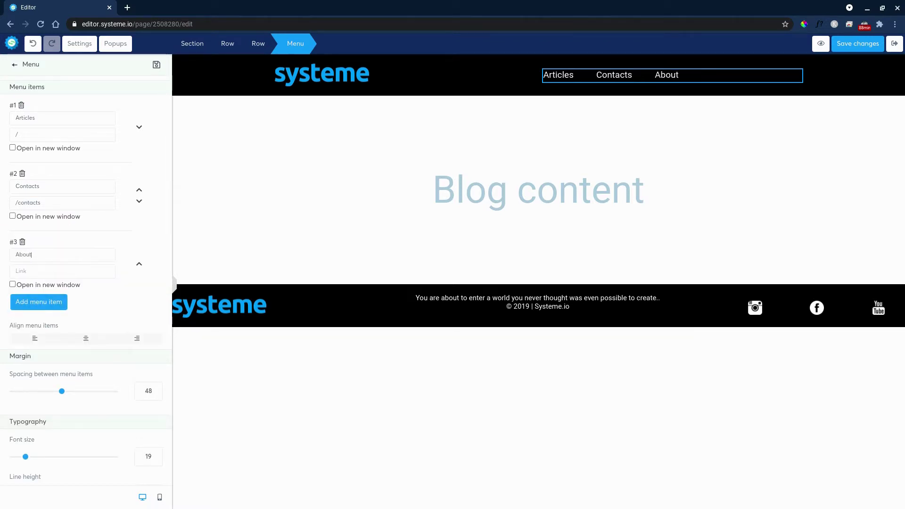
{"action": "left_click", "coordinate": [66, 271]}
{"action": "type", "text": "/about"}
{"action": "left_click", "coordinate": [855, 44]}
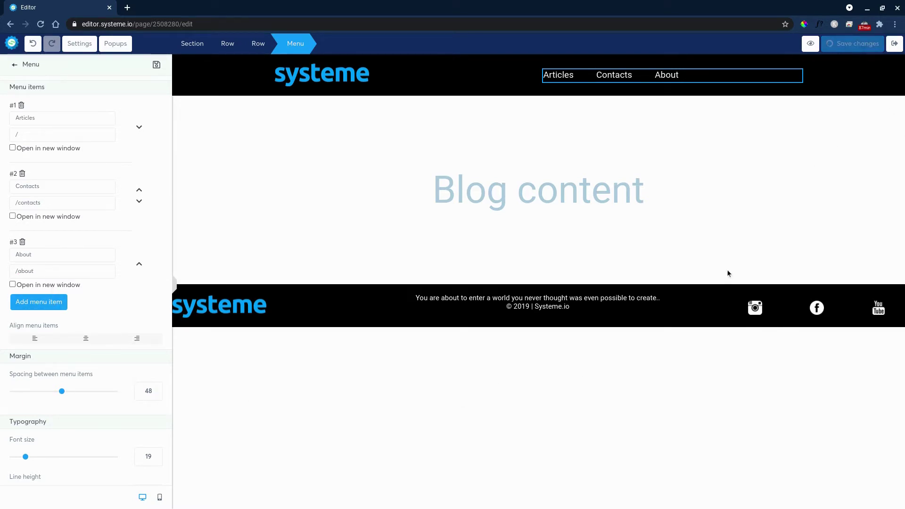
Inspect the footer logo and Instagram icon settings in the blog layout.
{"action": "left_click", "coordinate": [596, 316]}
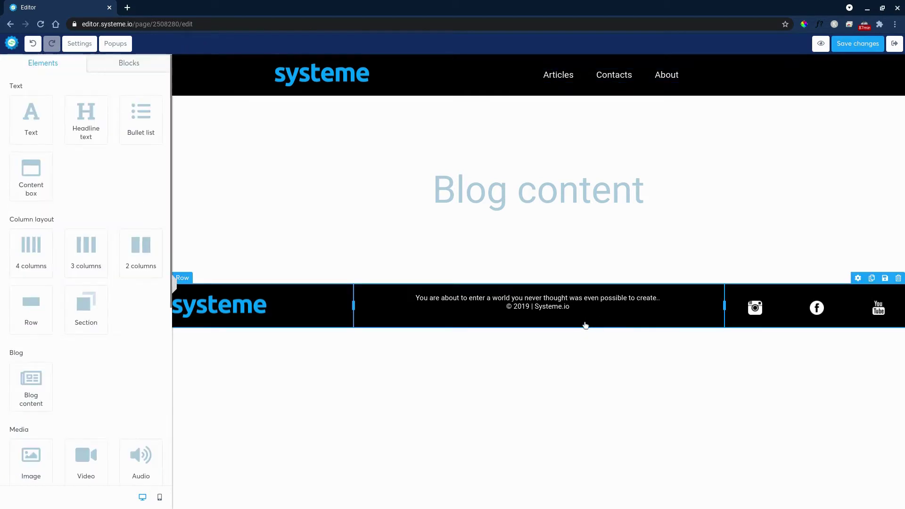
{"action": "left_click", "coordinate": [298, 314]}
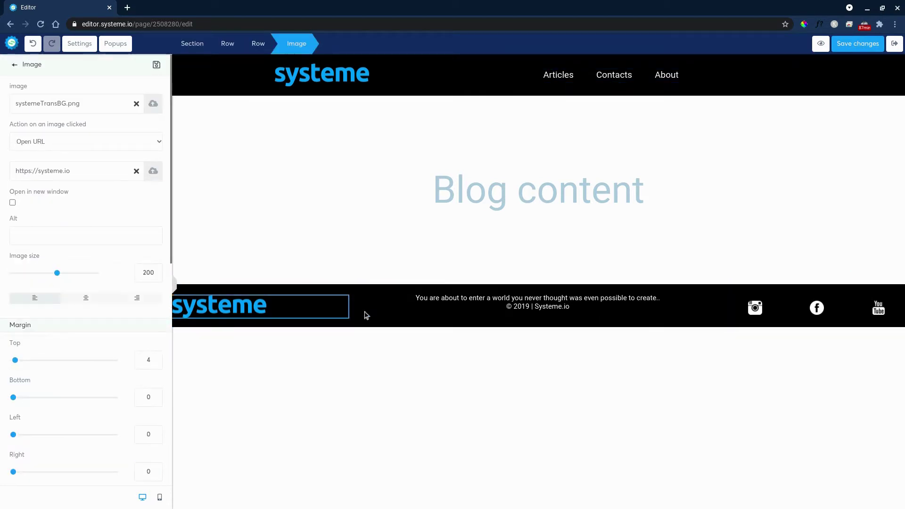
{"action": "left_click", "coordinate": [526, 307]}
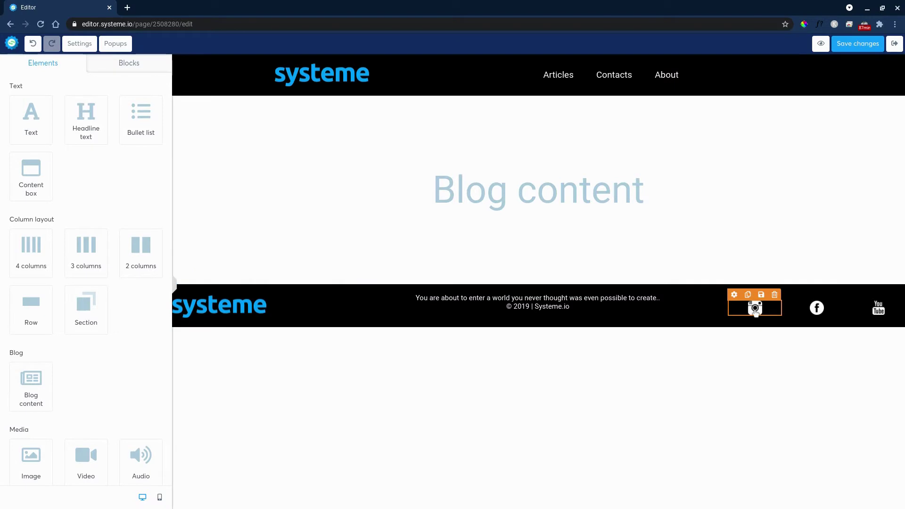
{"action": "left_click", "coordinate": [755, 309]}
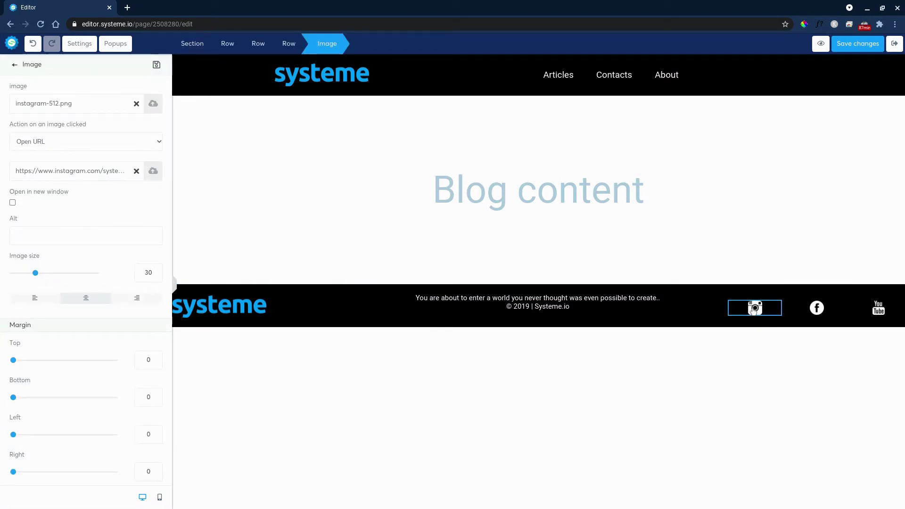
{"action": "left_click", "coordinate": [337, 82]}
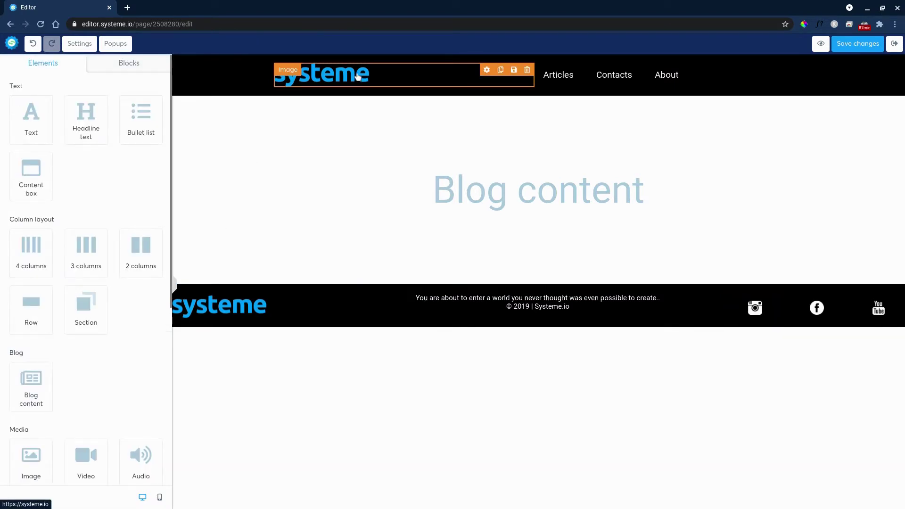
Exit the layout editor and open the test blog's Home page from its Pages list.
{"action": "left_click", "coordinate": [895, 43]}
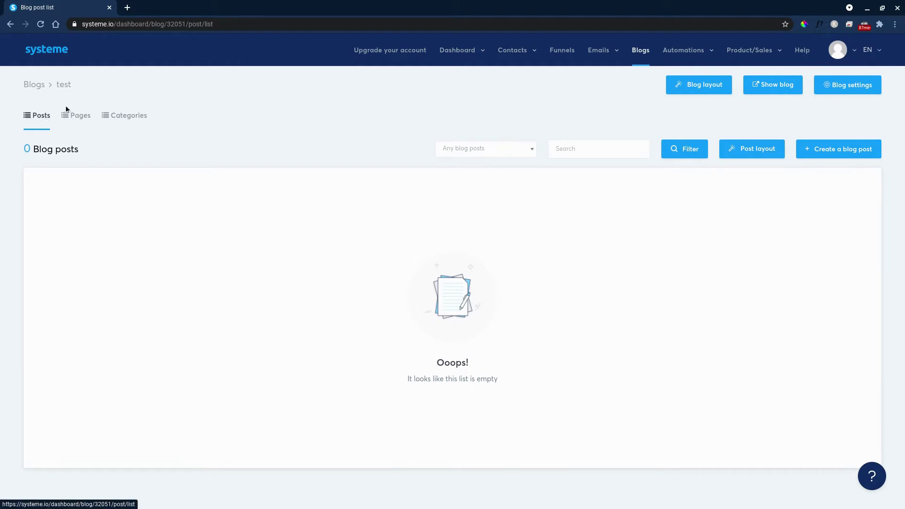
{"action": "left_click", "coordinate": [83, 119]}
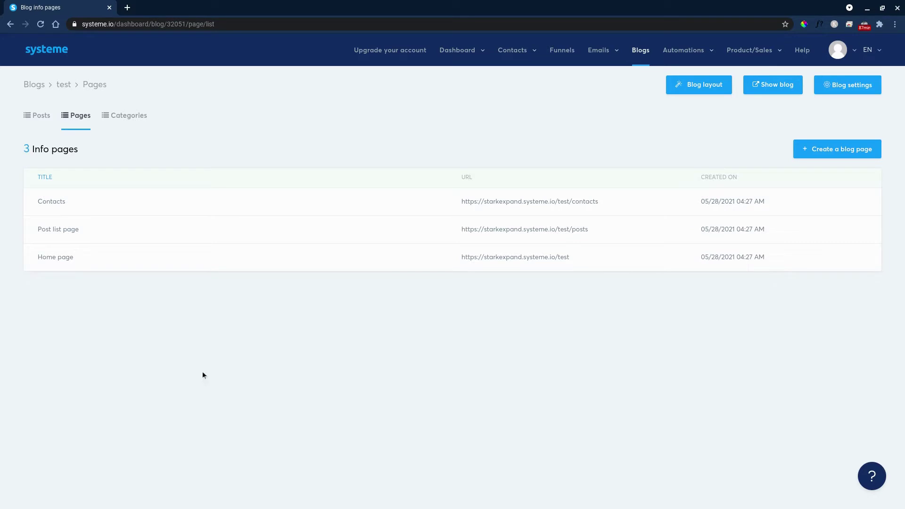
{"action": "mouse_move", "coordinate": [742, 256]}
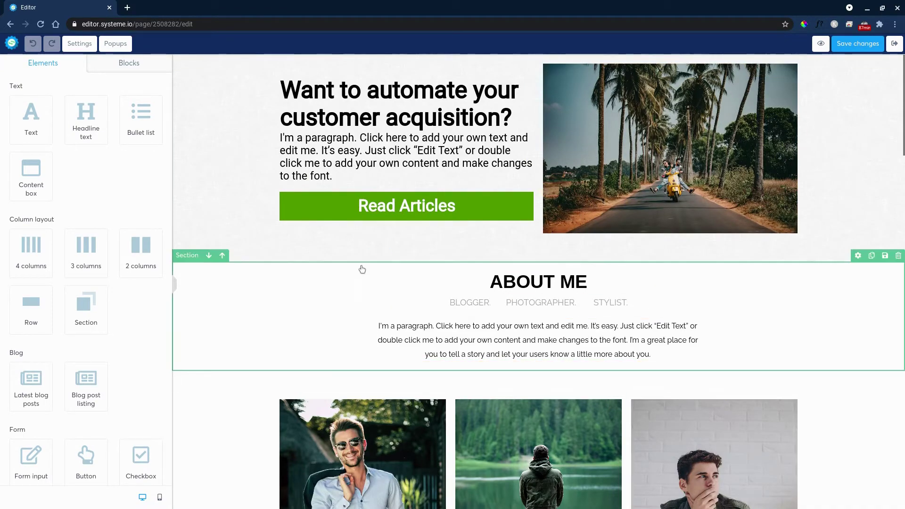
{"action": "scroll", "coordinate": [257, 361], "scroll_direction": "down", "scroll_amount": 5}
{"action": "scroll", "coordinate": [257, 361], "scroll_direction": "down", "scroll_amount": 5}
{"action": "scroll", "coordinate": [257, 361], "scroll_direction": "up", "scroll_amount": 10}
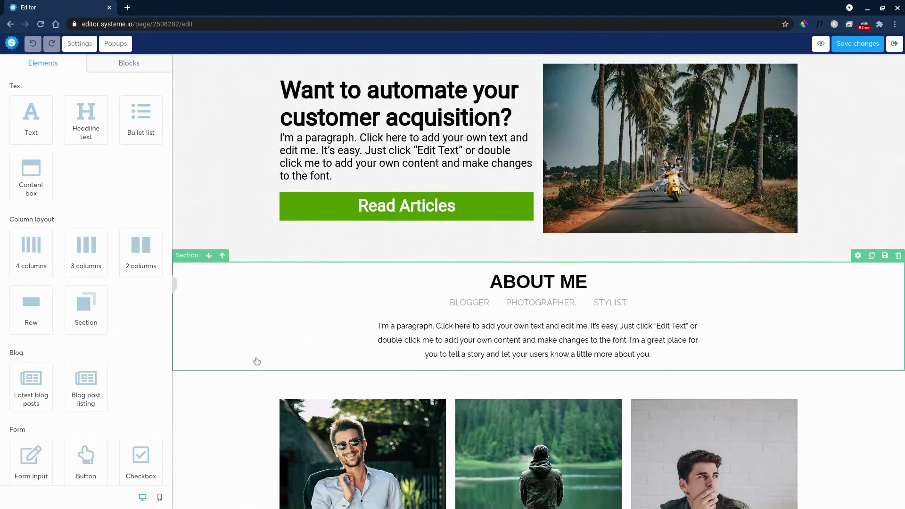
{"action": "left_click", "coordinate": [132, 72]}
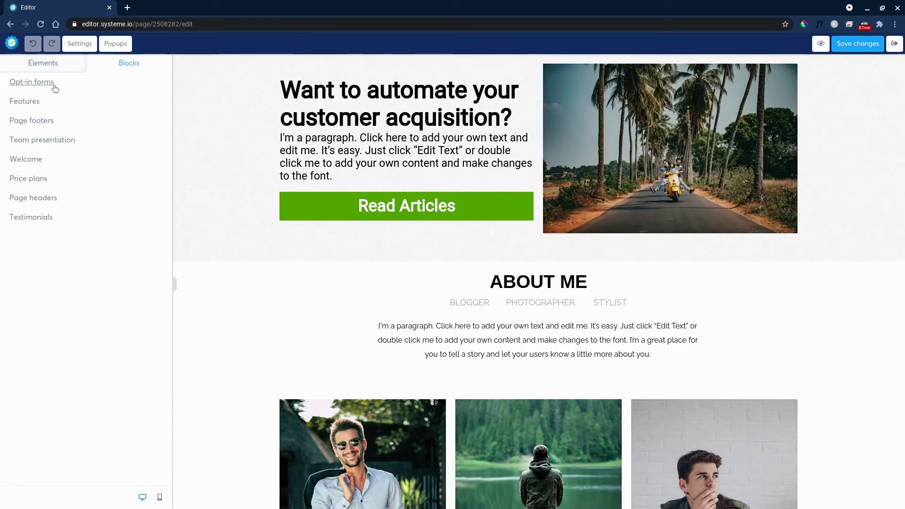
{"action": "left_click", "coordinate": [31, 82]}
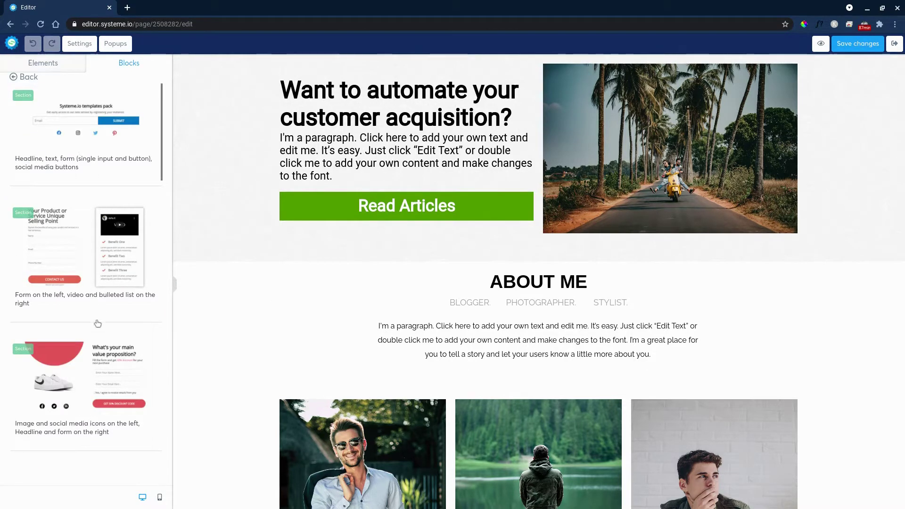
{"action": "scroll", "coordinate": [97, 324], "scroll_direction": "down", "scroll_amount": 7}
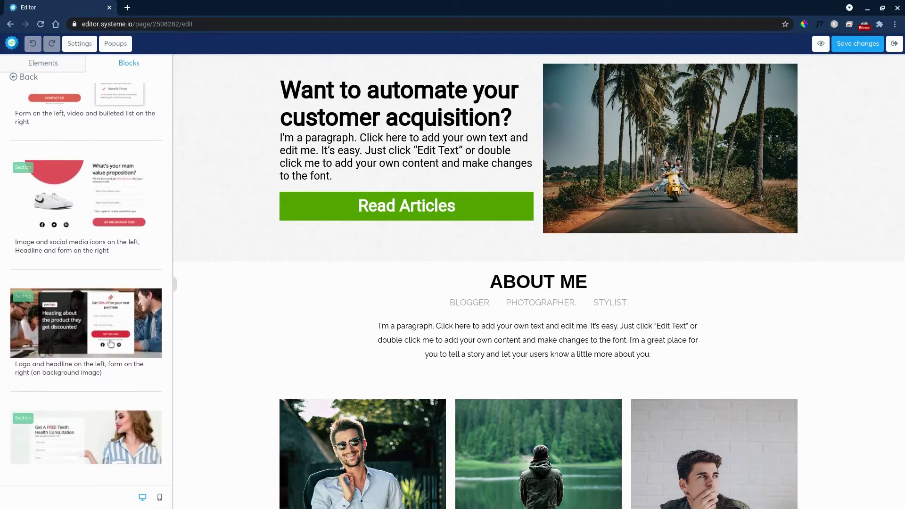
{"action": "scroll", "coordinate": [110, 343], "scroll_direction": "down", "scroll_amount": 3}
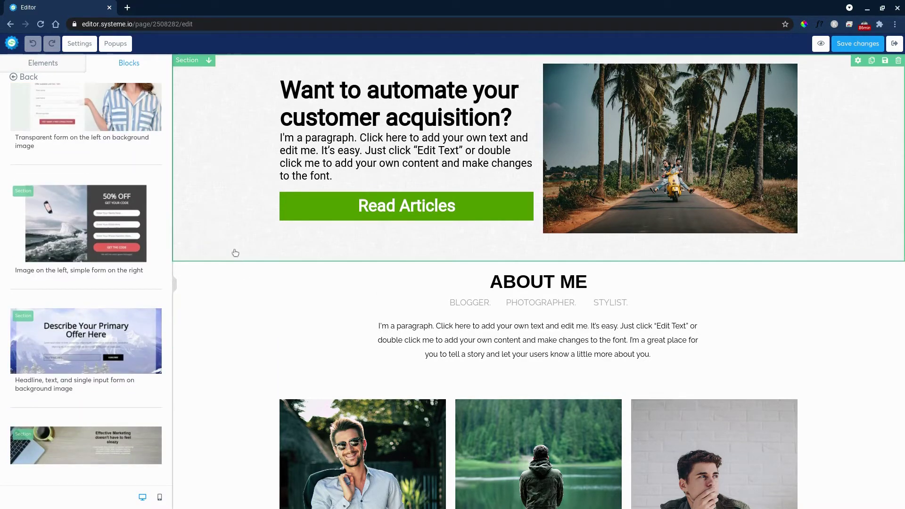
{"action": "scroll", "coordinate": [120, 189], "scroll_direction": "down", "scroll_amount": 5}
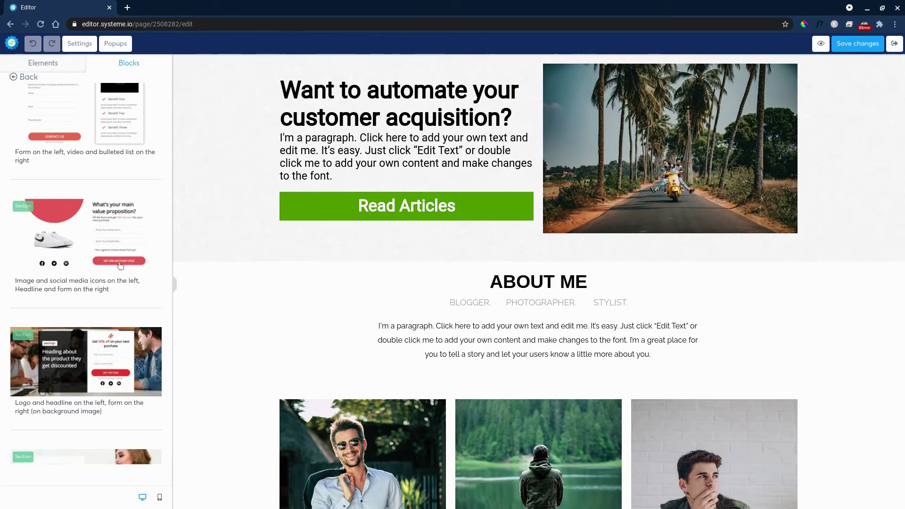
{"action": "left_click_drag", "start_coordinate": [142, 215], "coordinate": [528, 231]}
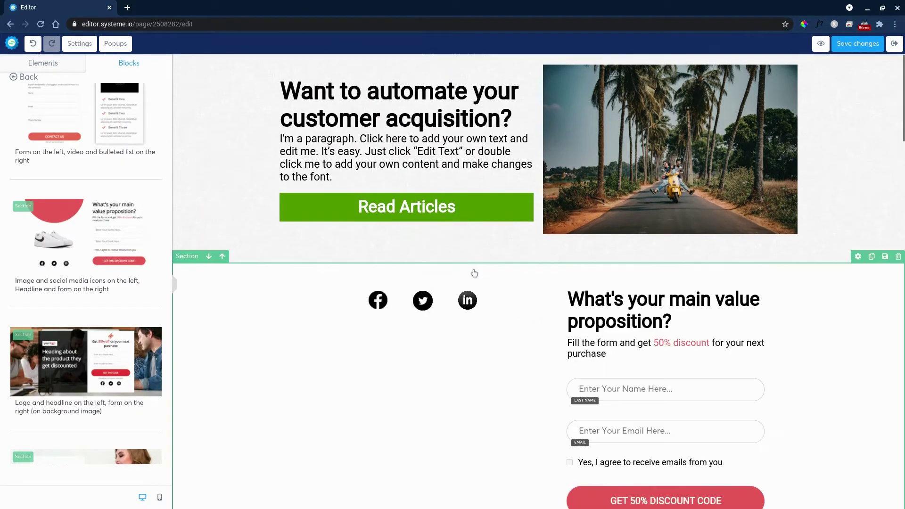
{"action": "scroll", "coordinate": [485, 354], "scroll_direction": "down", "scroll_amount": 1}
{"action": "scroll", "coordinate": [485, 353], "scroll_direction": "down", "scroll_amount": 2}
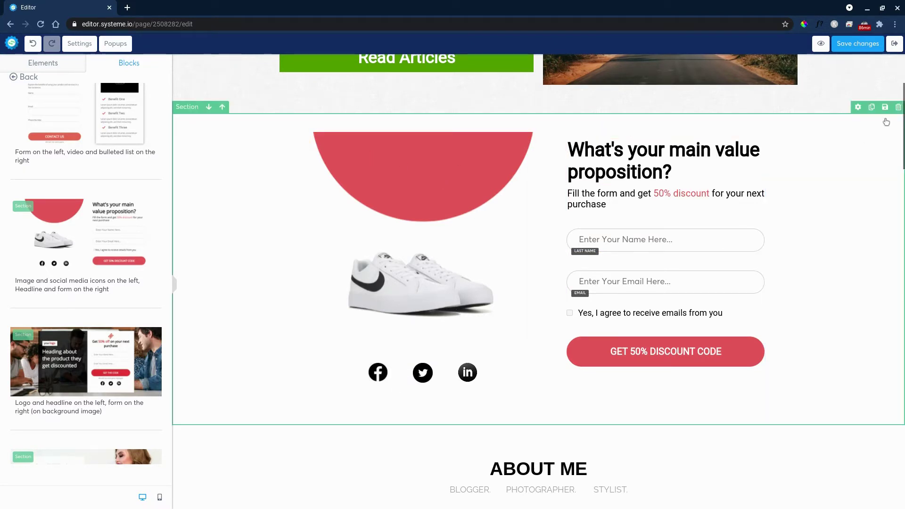
{"action": "left_click", "coordinate": [897, 107]}
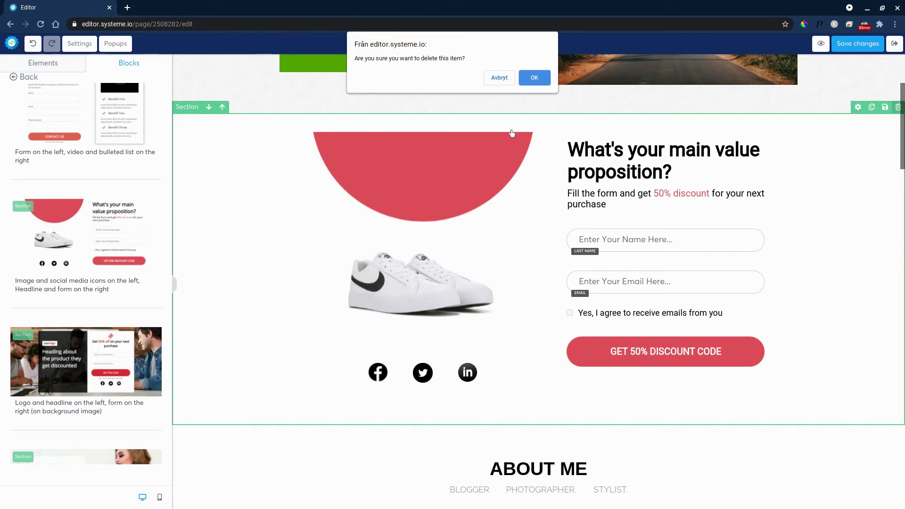
{"action": "left_click", "coordinate": [535, 78]}
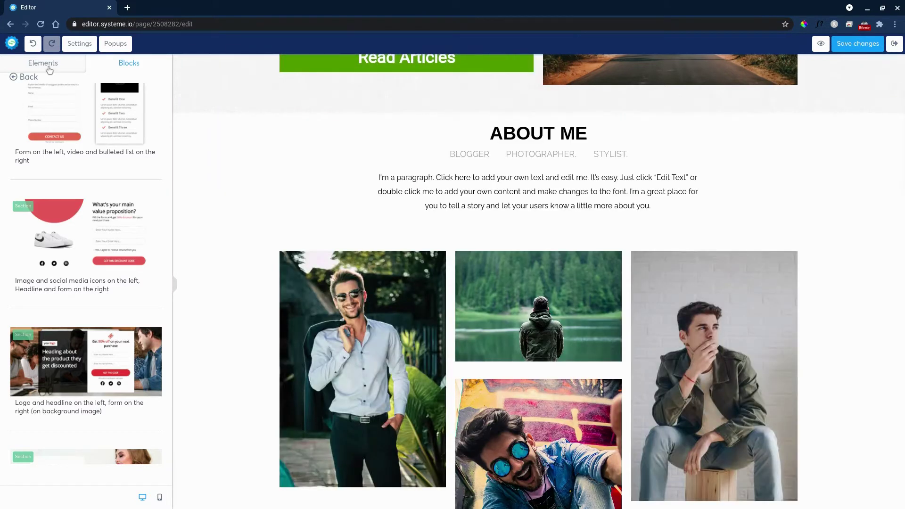
Drag the 'Three card items, highlighted middle card (shadow)' Price plans block below the sunset image.
{"action": "left_click", "coordinate": [82, 64]}
{"action": "left_click", "coordinate": [126, 65]}
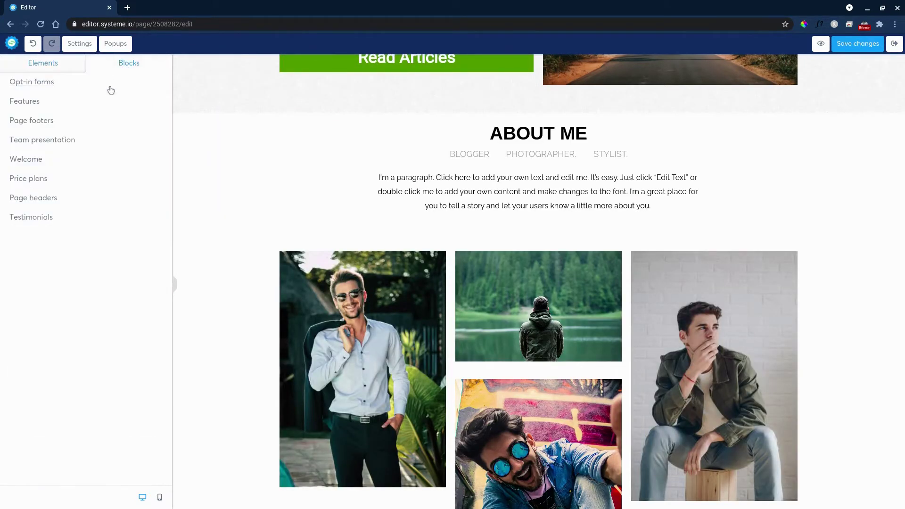
{"action": "left_click", "coordinate": [72, 182]}
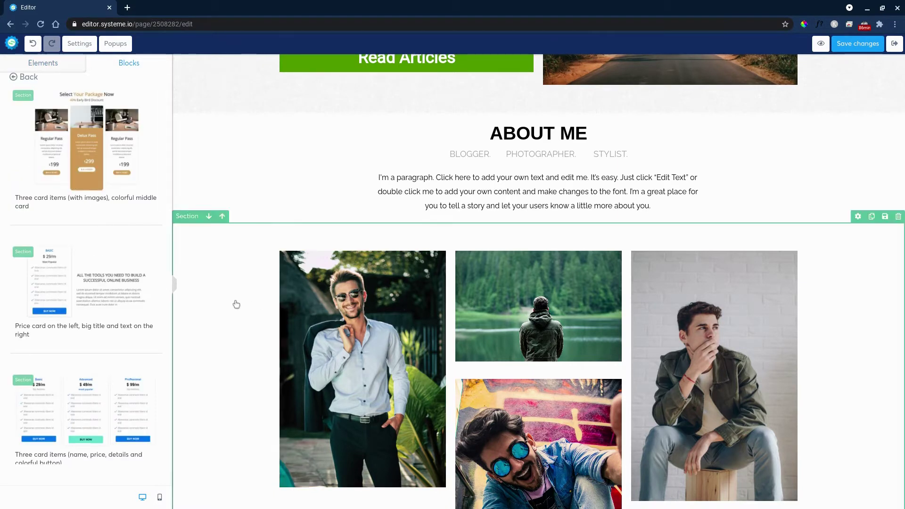
{"action": "scroll", "coordinate": [101, 312], "scroll_direction": "down", "scroll_amount": 4}
{"action": "scroll", "coordinate": [104, 311], "scroll_direction": "down", "scroll_amount": 3}
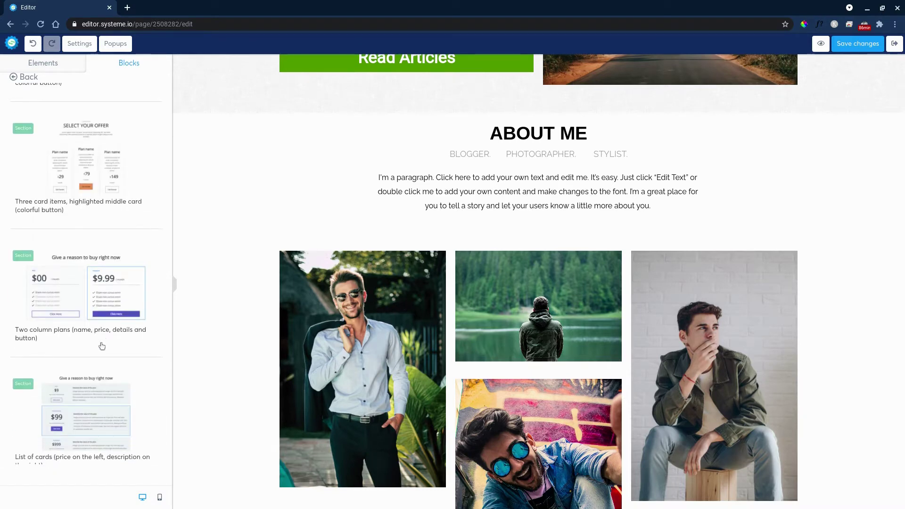
{"action": "scroll", "coordinate": [291, 333], "scroll_direction": "down", "scroll_amount": 4}
{"action": "scroll", "coordinate": [291, 333], "scroll_direction": "down", "scroll_amount": 10}
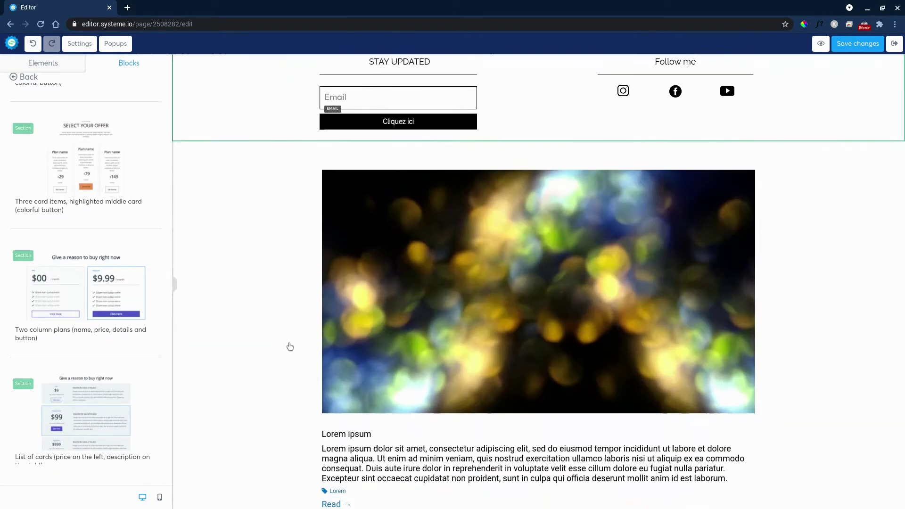
{"action": "scroll", "coordinate": [90, 355], "scroll_direction": "up", "scroll_amount": 2}
{"action": "scroll", "coordinate": [90, 355], "scroll_direction": "up", "scroll_amount": 5}
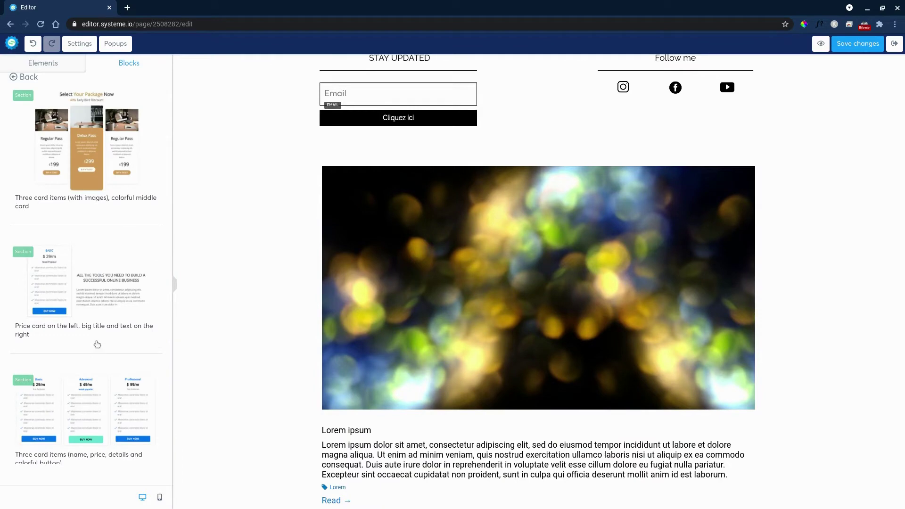
{"action": "scroll", "coordinate": [105, 283], "scroll_direction": "down", "scroll_amount": 8}
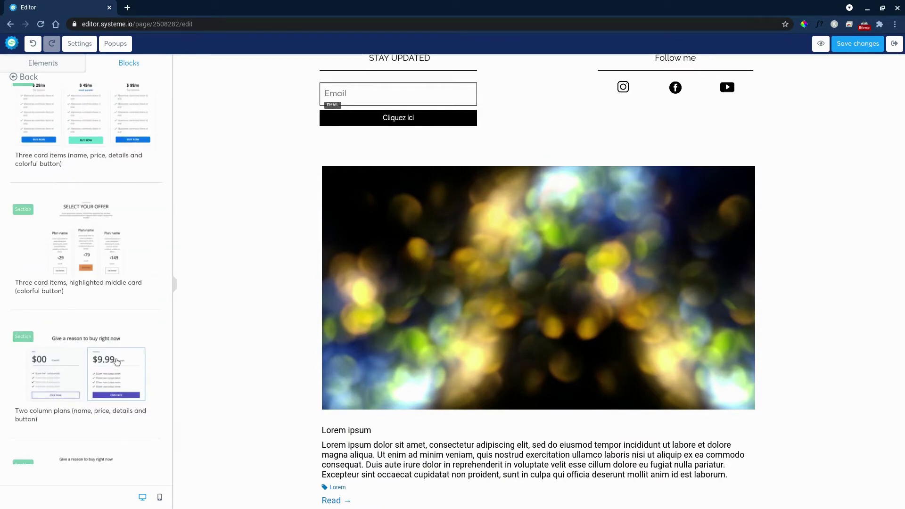
{"action": "scroll", "coordinate": [116, 358], "scroll_direction": "down", "scroll_amount": 4}
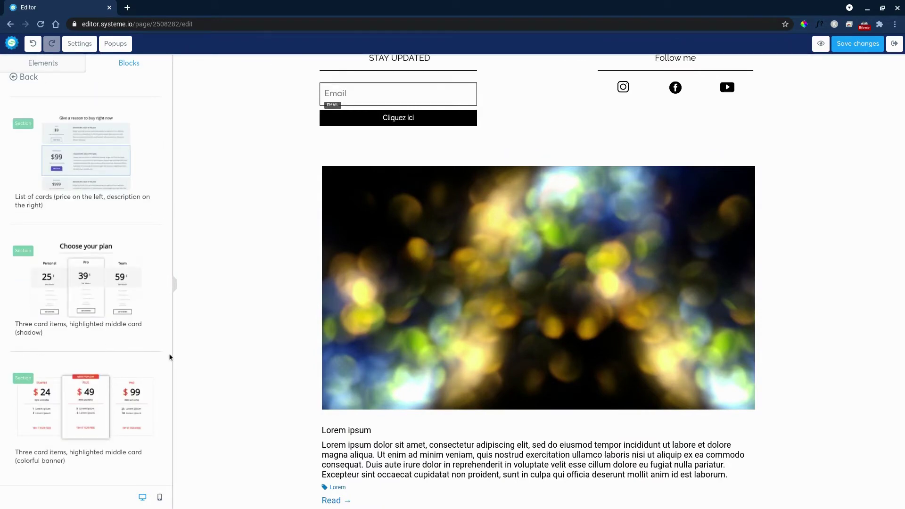
{"action": "scroll", "coordinate": [290, 328], "scroll_direction": "down", "scroll_amount": 10}
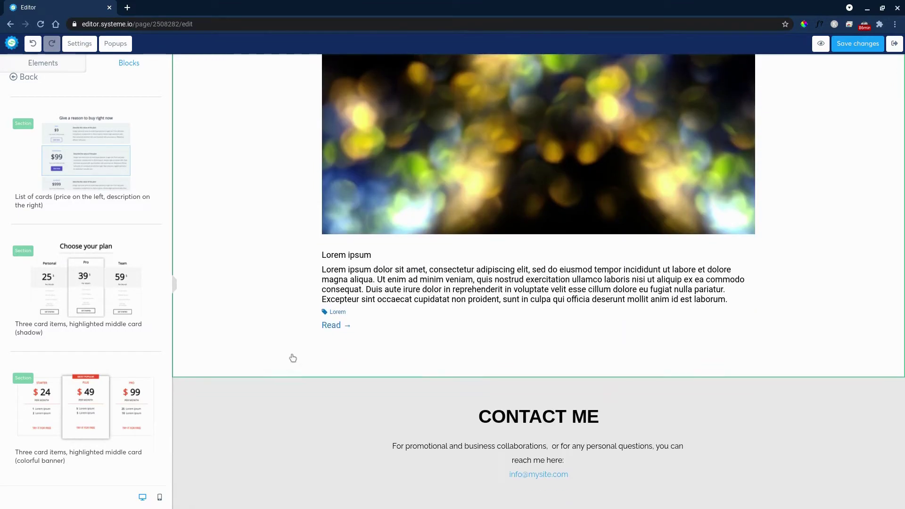
{"action": "scroll", "coordinate": [296, 366], "scroll_direction": "up", "scroll_amount": 15}
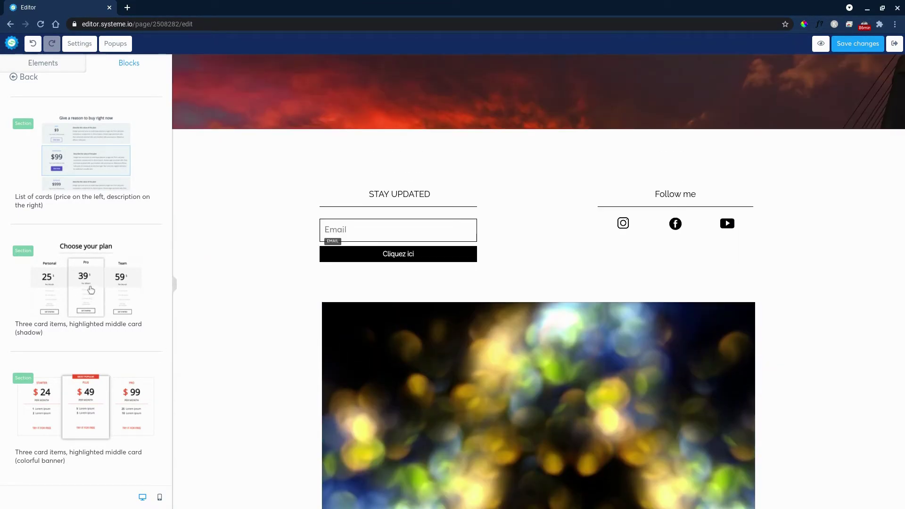
{"action": "left_click_drag", "start_coordinate": [77, 281], "coordinate": [476, 146]}
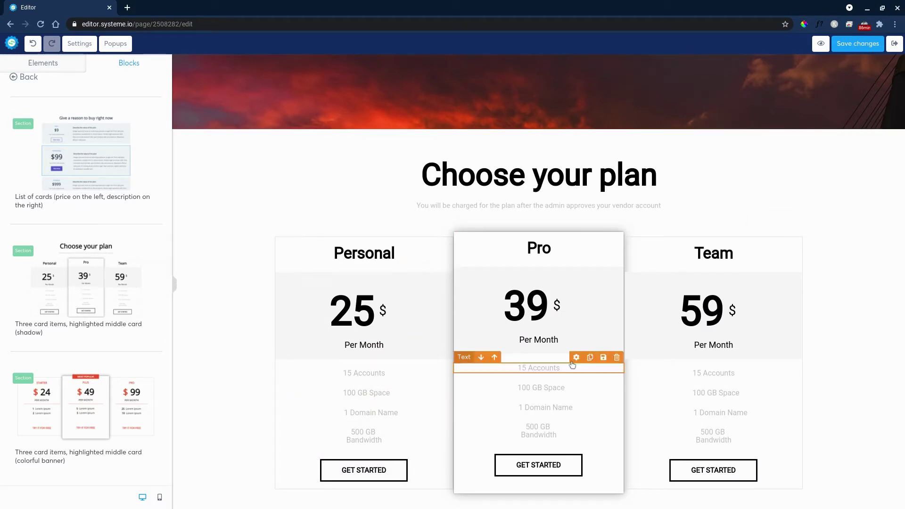
{"action": "left_click", "coordinate": [531, 187]}
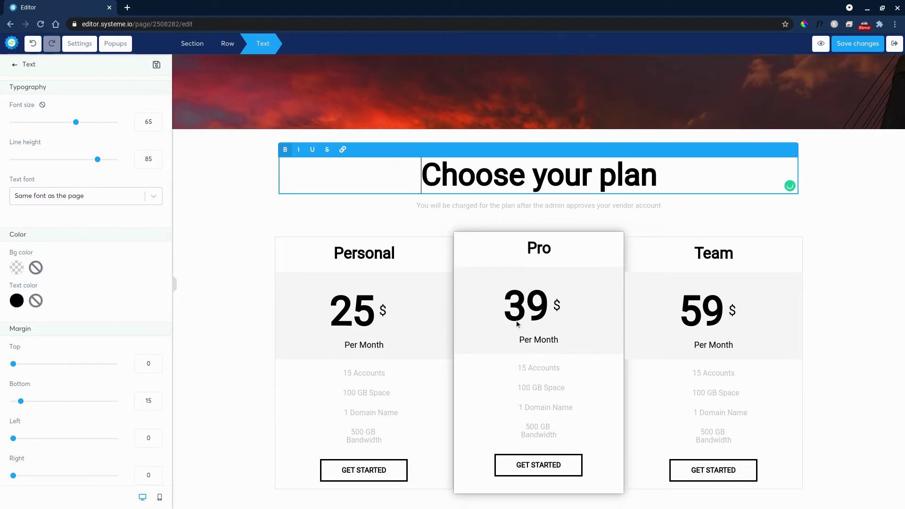
{"action": "left_click", "coordinate": [235, 310]}
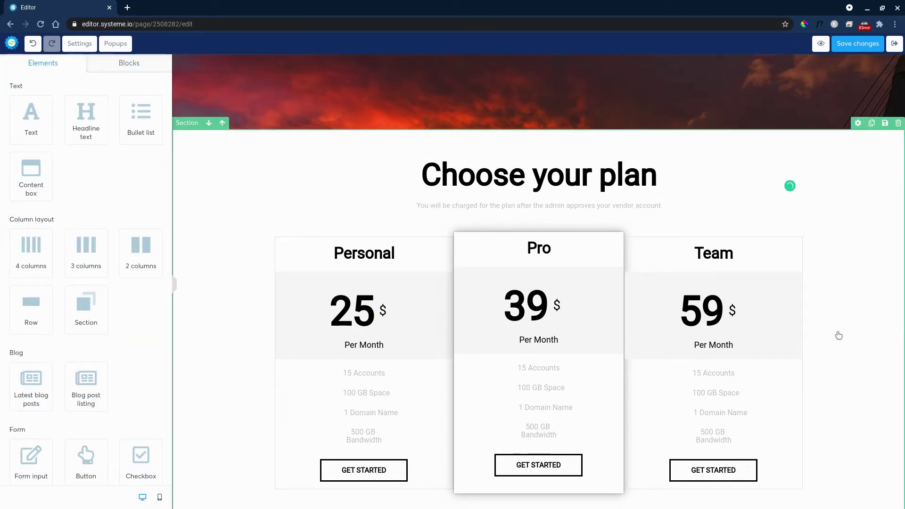
{"action": "scroll", "coordinate": [834, 344], "scroll_direction": "up", "scroll_amount": 15}
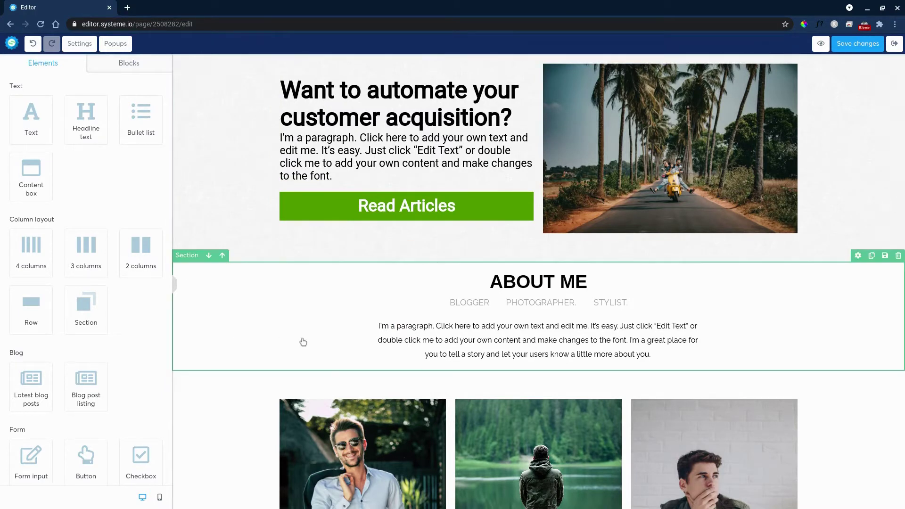
{"action": "left_click", "coordinate": [234, 238]}
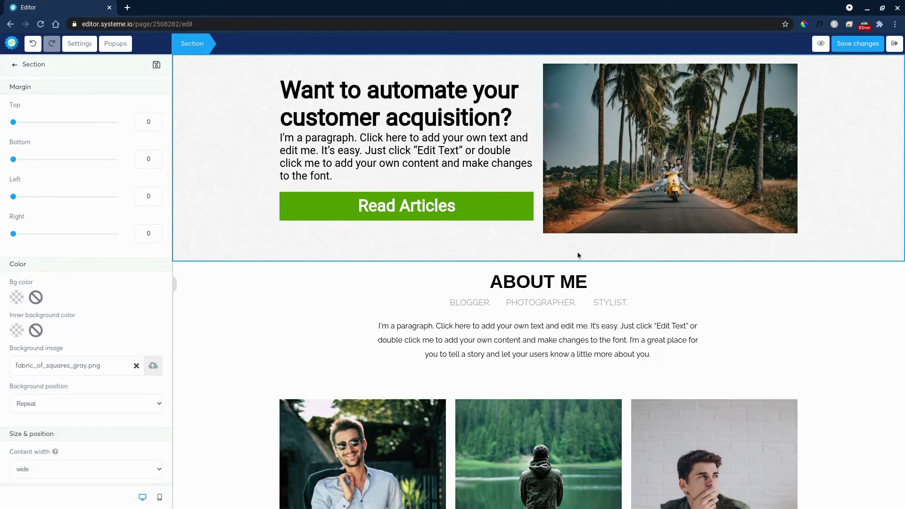
{"action": "left_click", "coordinate": [370, 123]}
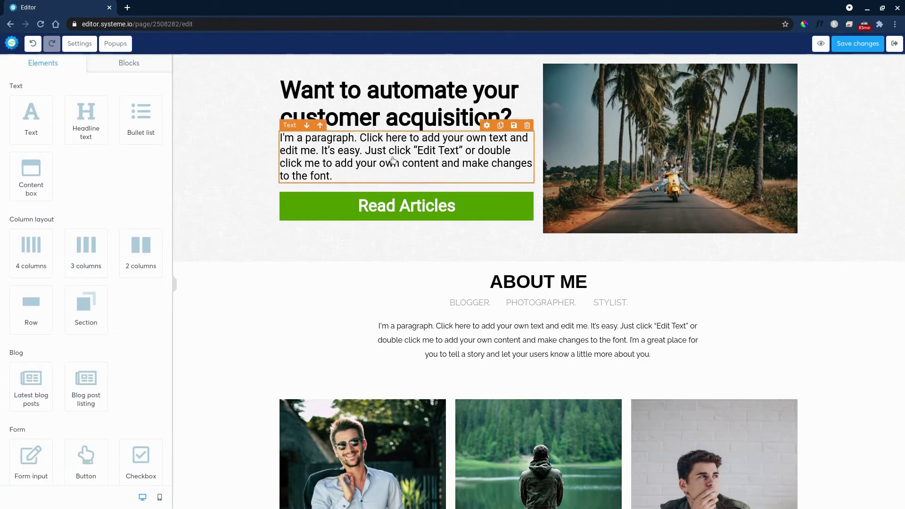
{"action": "left_click", "coordinate": [403, 147]}
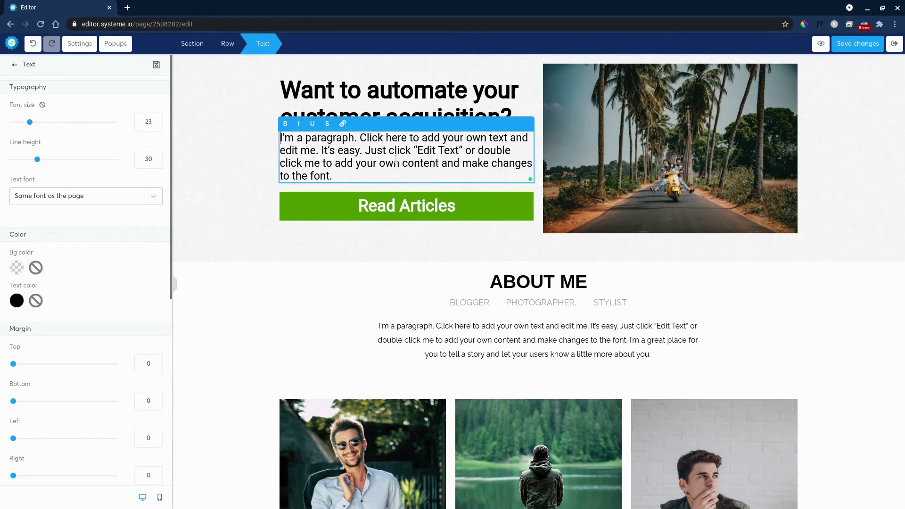
{"action": "key", "text": "Escape"}
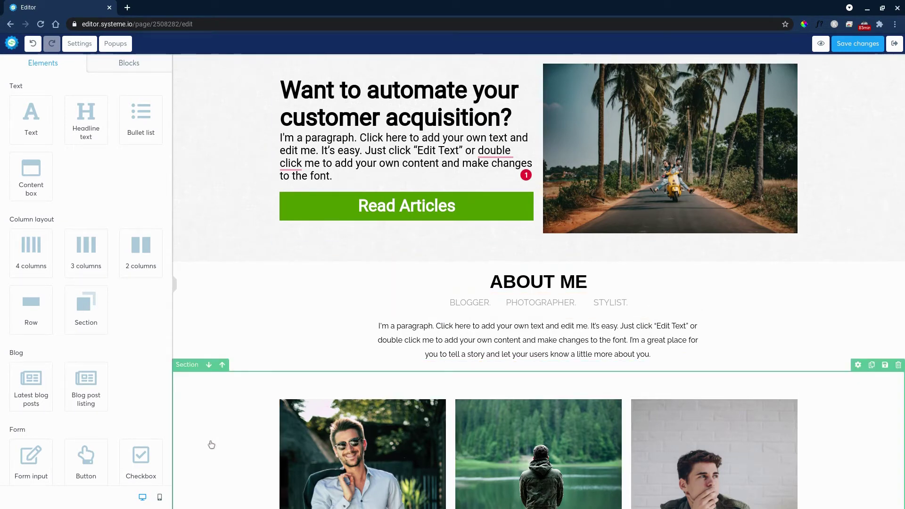
Show the sidebar's block categories, including Testimonials and Price plans, beside the pricing section.
{"action": "scroll", "coordinate": [221, 416], "scroll_direction": "down", "scroll_amount": 15}
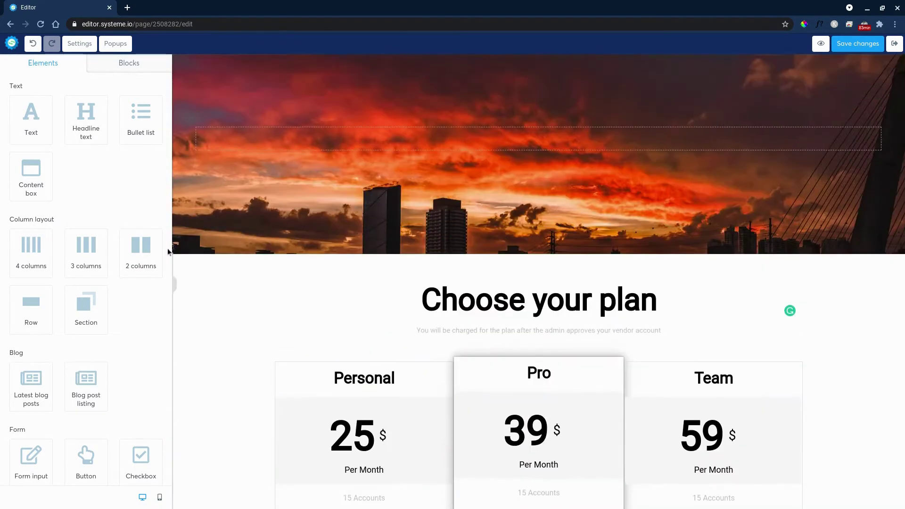
{"action": "left_click", "coordinate": [124, 68]}
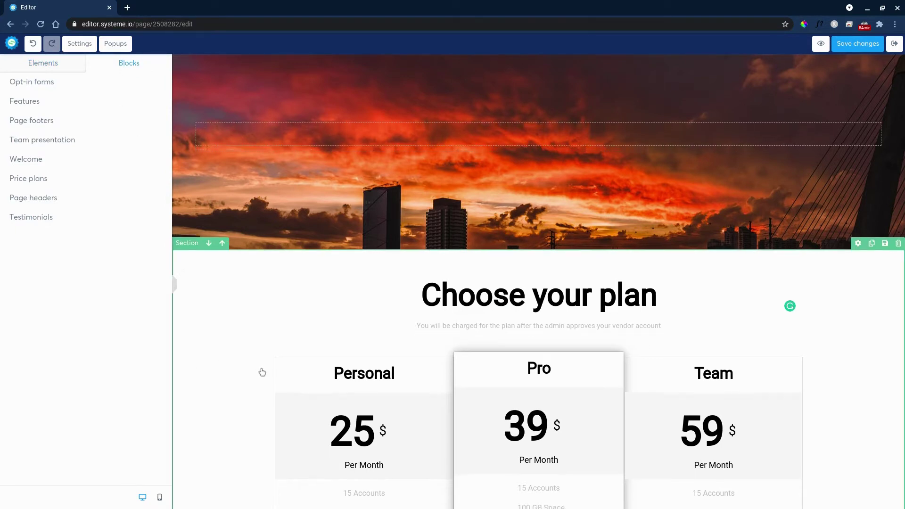
{"action": "scroll", "coordinate": [259, 372], "scroll_direction": "down", "scroll_amount": 4}
{"action": "scroll", "coordinate": [263, 355], "scroll_direction": "down", "scroll_amount": 4}
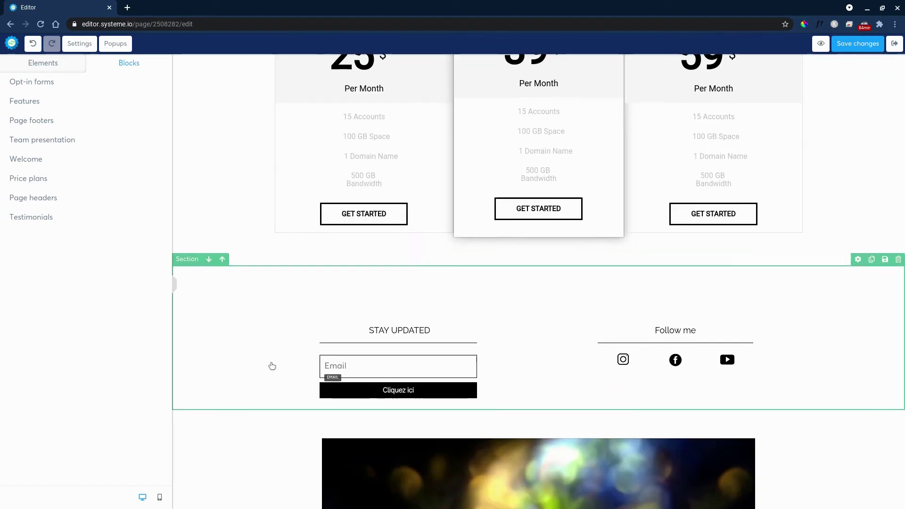
{"action": "scroll", "coordinate": [283, 377], "scroll_direction": "down", "scroll_amount": 14}
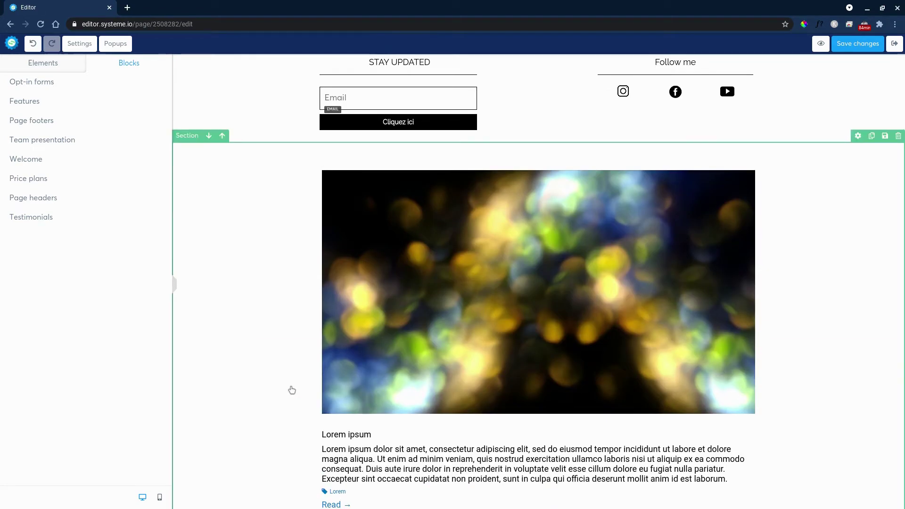
{"action": "scroll", "coordinate": [296, 386], "scroll_direction": "up", "scroll_amount": 10}
{"action": "scroll", "coordinate": [295, 386], "scroll_direction": "up", "scroll_amount": 7}
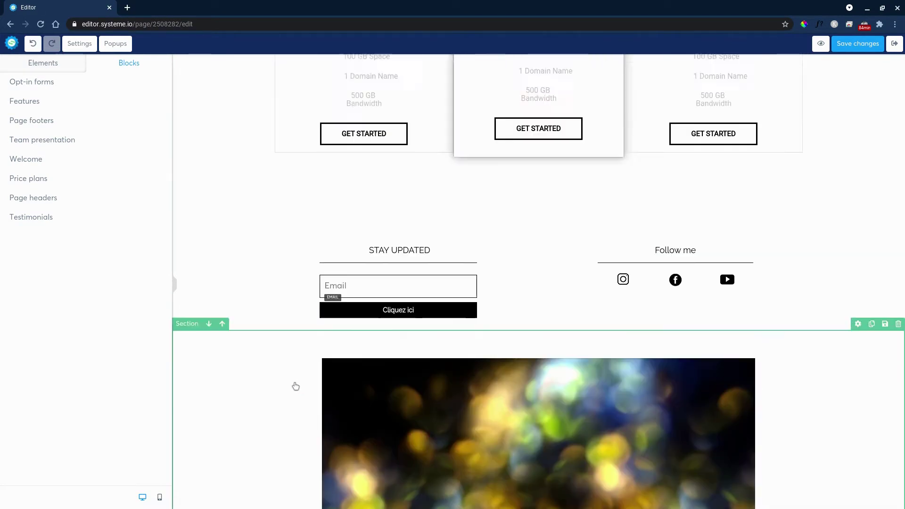
{"action": "scroll", "coordinate": [223, 312], "scroll_direction": "up", "scroll_amount": 1}
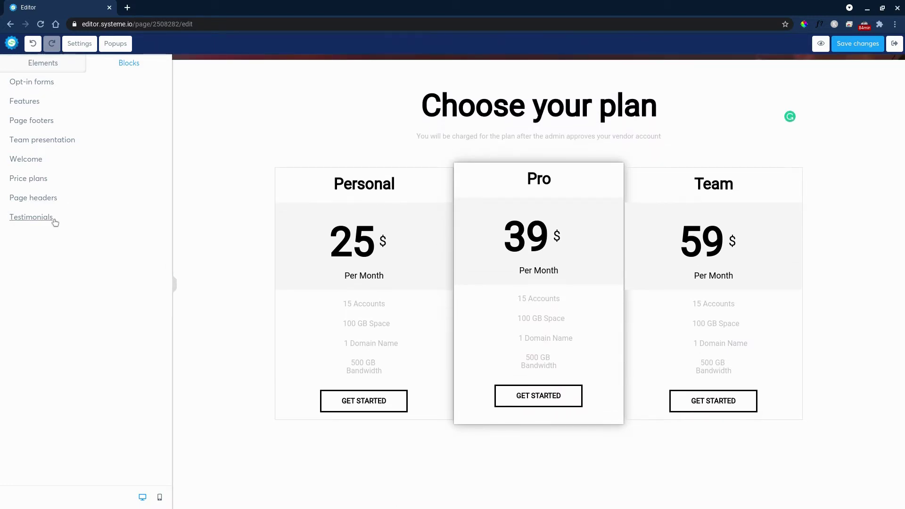
Drag the 'Overlapping card items' Testimonials block onto the page.
{"action": "left_click", "coordinate": [31, 217]}
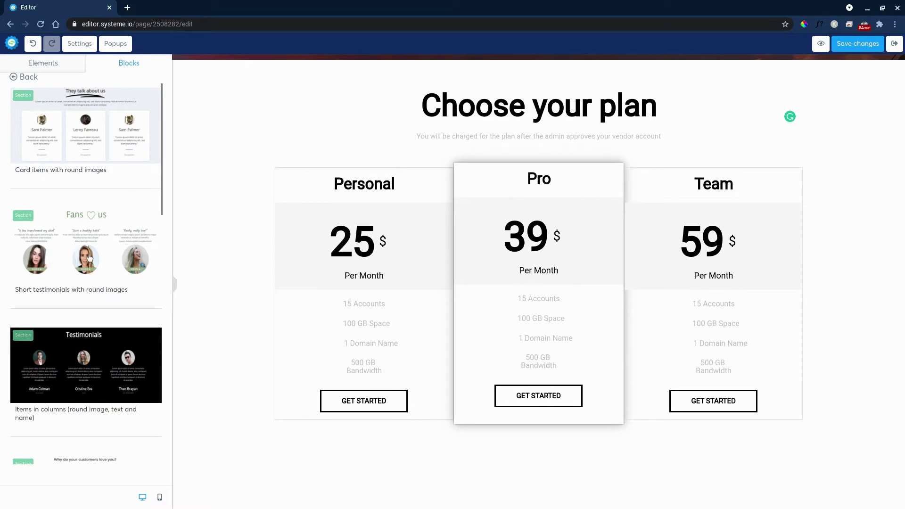
{"action": "scroll", "coordinate": [187, 301], "scroll_direction": "up", "scroll_amount": 8}
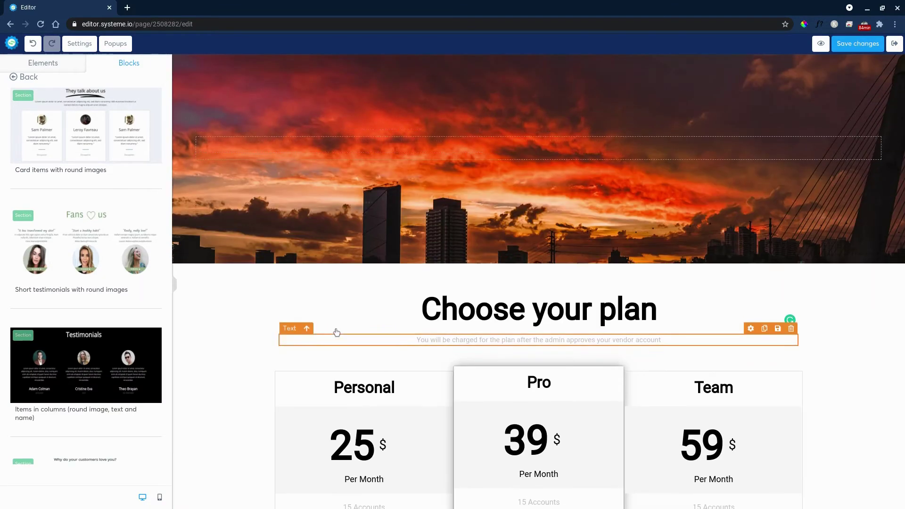
{"action": "scroll", "coordinate": [424, 315], "scroll_direction": "down", "scroll_amount": 3}
{"action": "scroll", "coordinate": [452, 348], "scroll_direction": "down", "scroll_amount": 5}
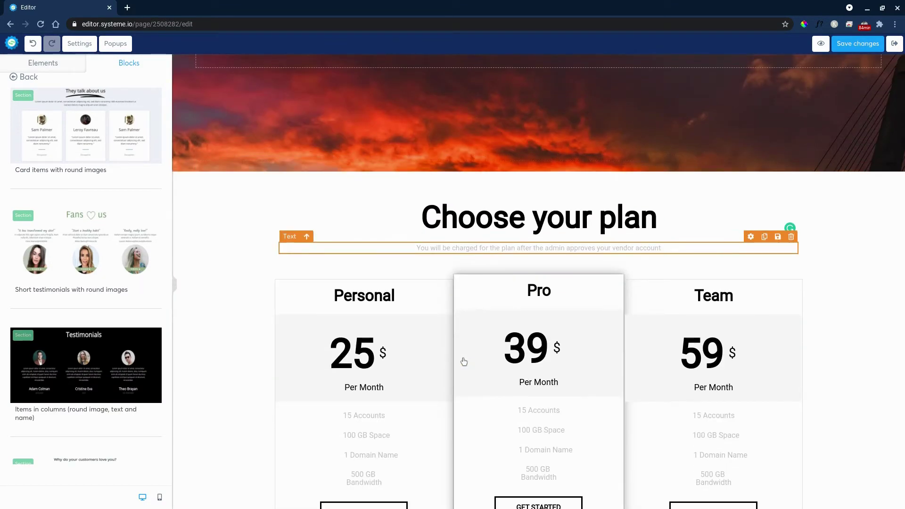
{"action": "scroll", "coordinate": [419, 277], "scroll_direction": "up", "scroll_amount": 6}
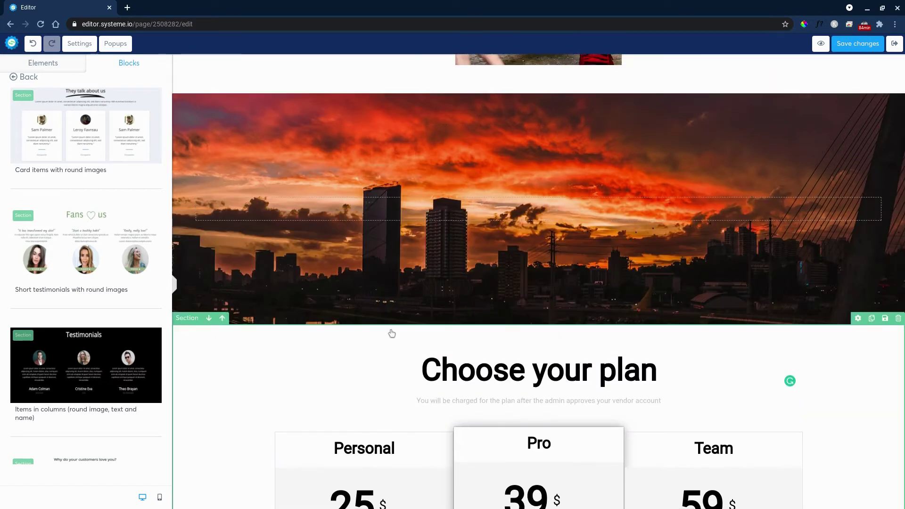
{"action": "scroll", "coordinate": [116, 325], "scroll_direction": "down", "scroll_amount": 5}
{"action": "scroll", "coordinate": [116, 325], "scroll_direction": "down", "scroll_amount": 7}
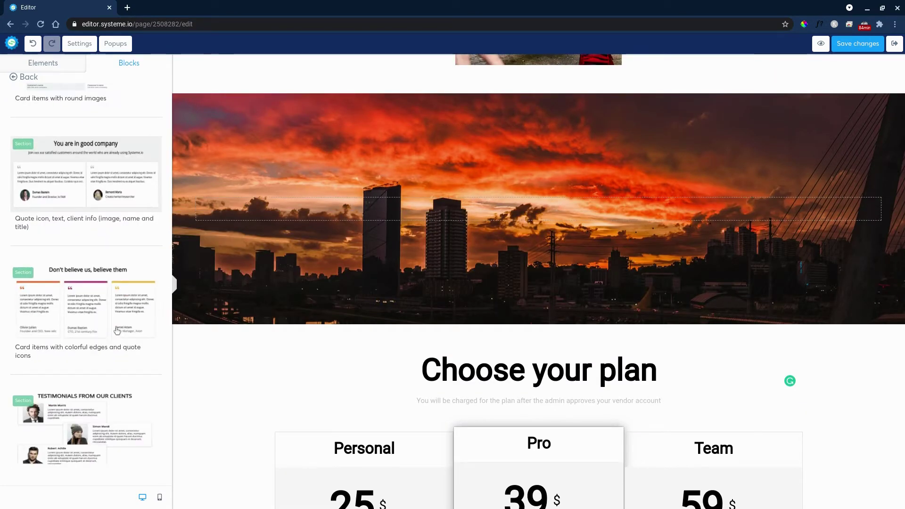
{"action": "scroll", "coordinate": [238, 368], "scroll_direction": "up", "scroll_amount": 6}
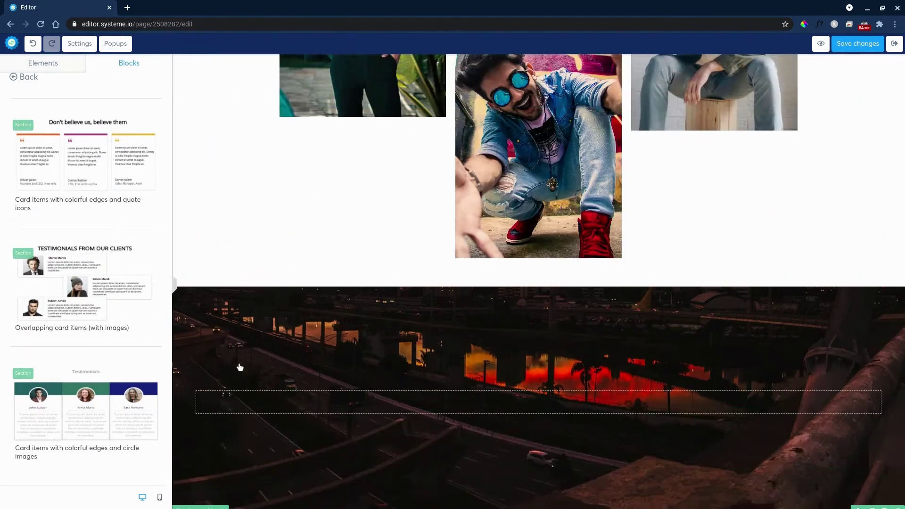
{"action": "left_click_drag", "start_coordinate": [88, 305], "coordinate": [74, 284]}
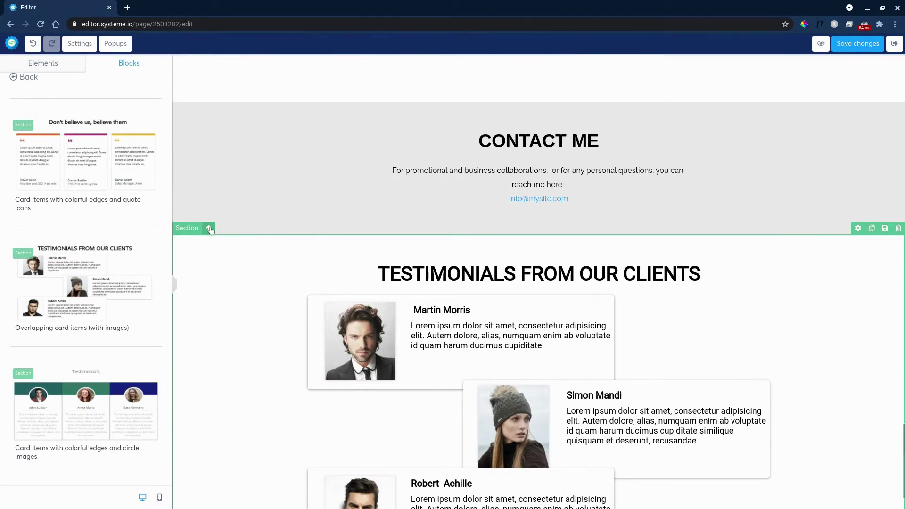
Move the testimonials section up past Contact Me, blog posts and Stay Updated to above the pricing plans.
{"action": "left_click", "coordinate": [208, 228]}
{"action": "scroll", "coordinate": [221, 216], "scroll_direction": "up", "scroll_amount": 3}
{"action": "left_click", "coordinate": [223, 243]}
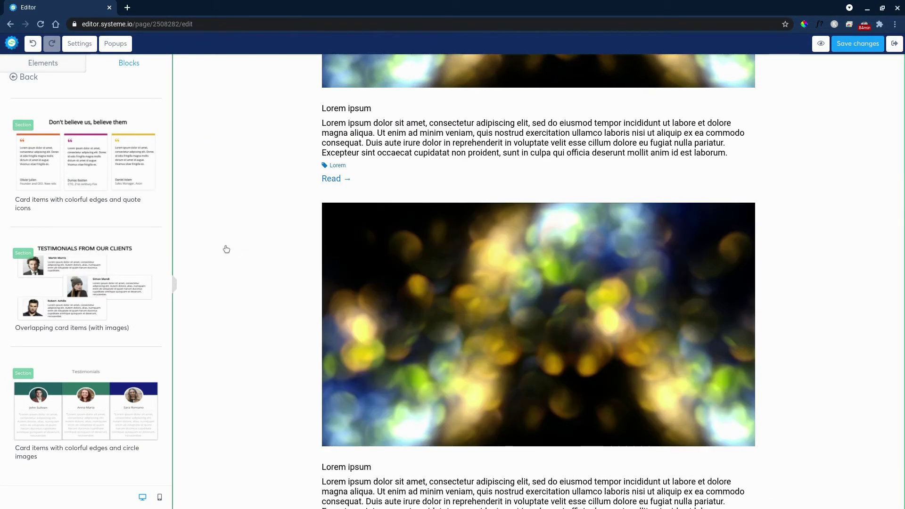
{"action": "scroll", "coordinate": [265, 263], "scroll_direction": "up", "scroll_amount": 5}
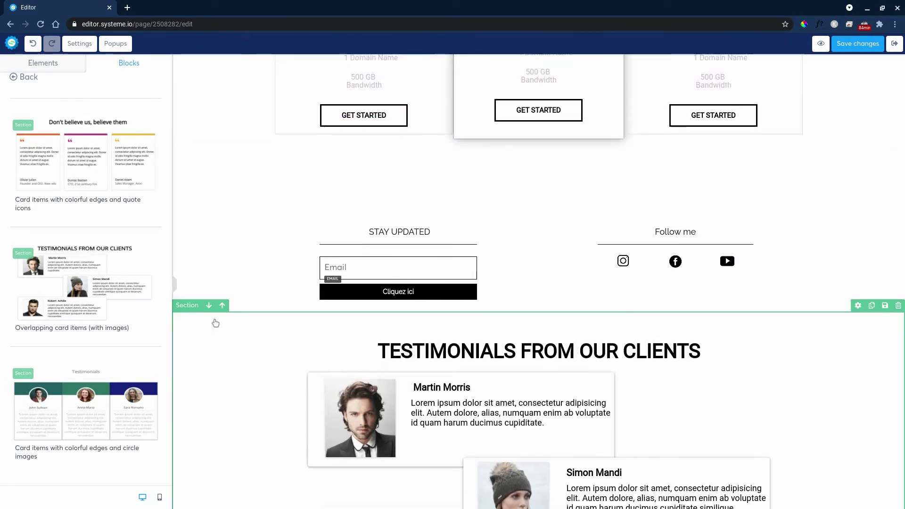
{"action": "left_click", "coordinate": [222, 306]}
{"action": "left_click", "coordinate": [222, 161]}
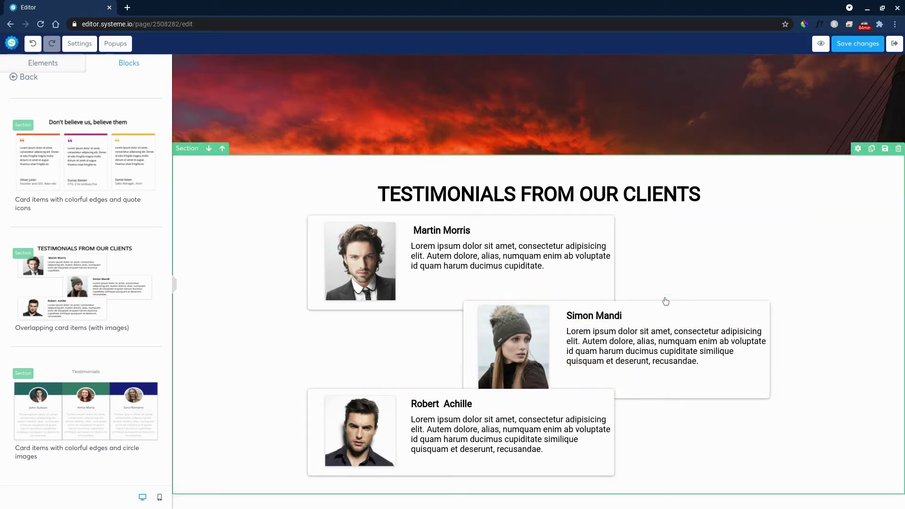
{"action": "scroll", "coordinate": [554, 400], "scroll_direction": "down", "scroll_amount": 1}
{"action": "scroll", "coordinate": [554, 401], "scroll_direction": "down", "scroll_amount": 3}
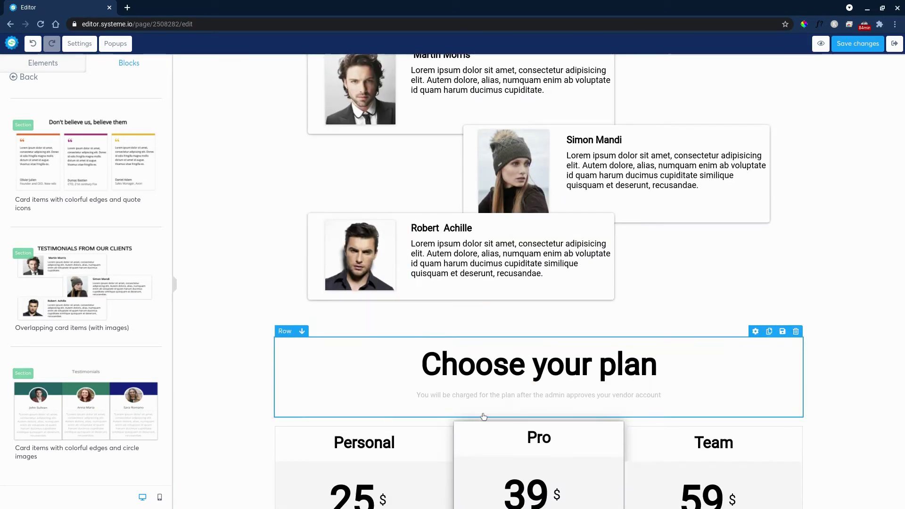
Set the Pro plan's GET STARTED button action to Open URL, then save and close the editor.
{"action": "scroll", "coordinate": [526, 323], "scroll_direction": "down", "scroll_amount": 5}
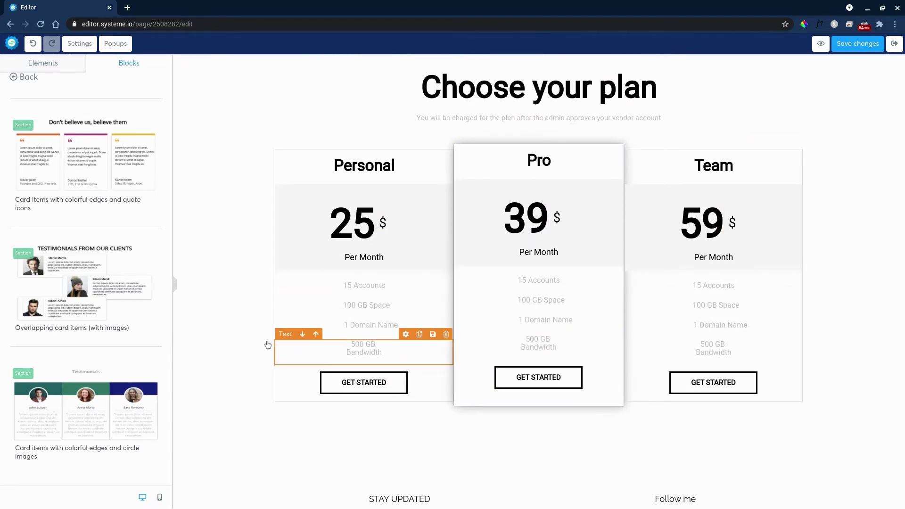
{"action": "left_click", "coordinate": [379, 384]}
{"action": "left_click", "coordinate": [535, 375]}
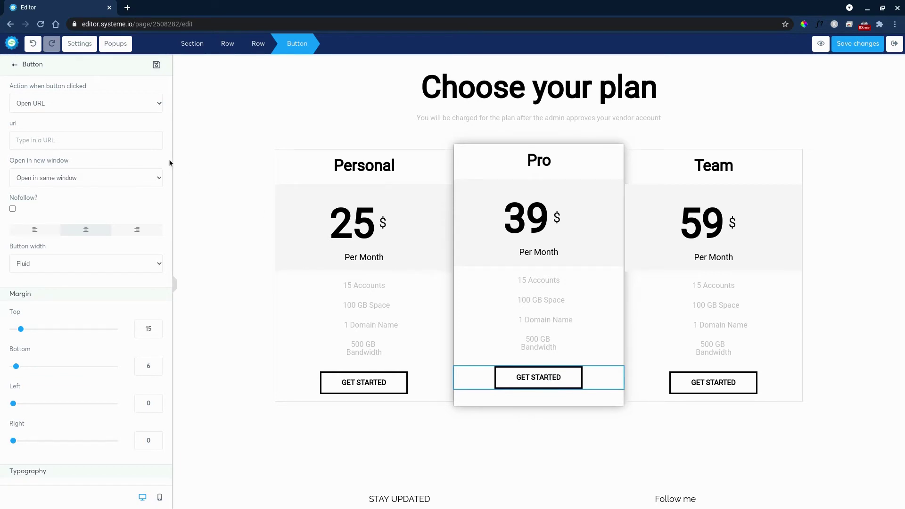
{"action": "left_click", "coordinate": [78, 104]}
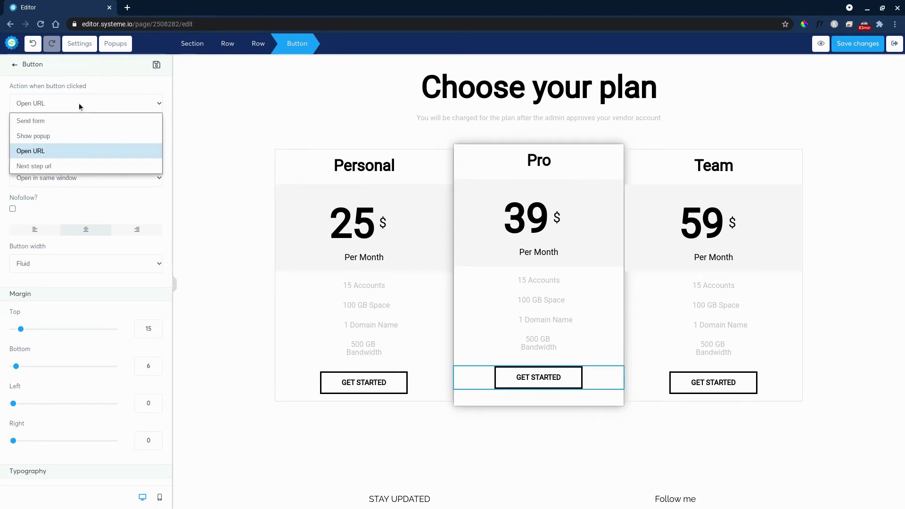
{"action": "left_click", "coordinate": [79, 102]}
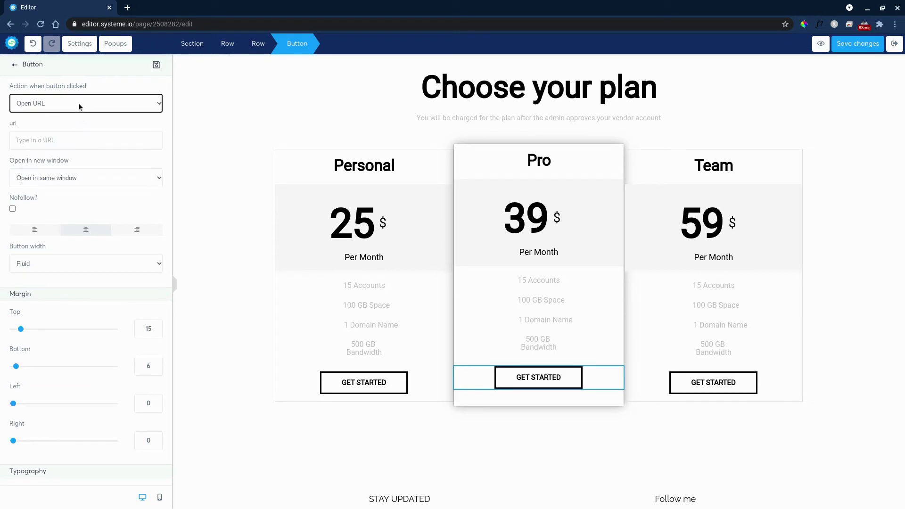
{"action": "left_click", "coordinate": [80, 143]}
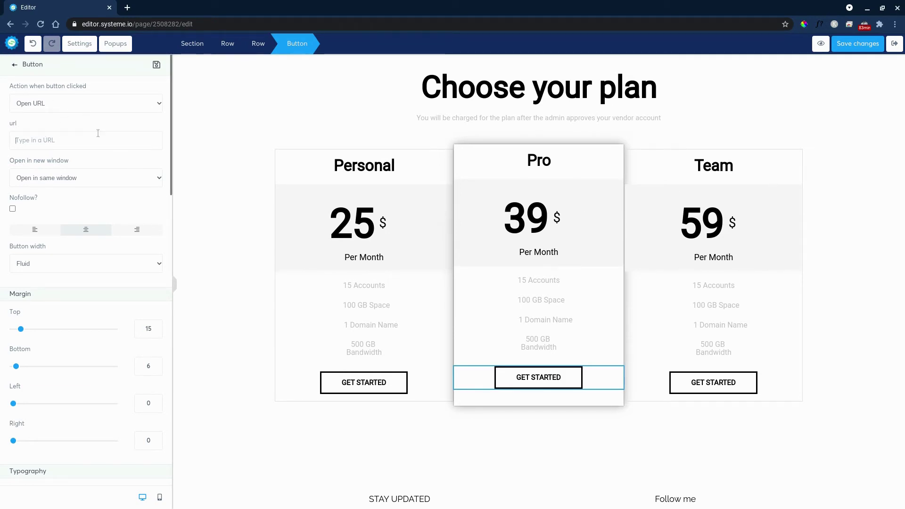
{"action": "left_click", "coordinate": [860, 47]}
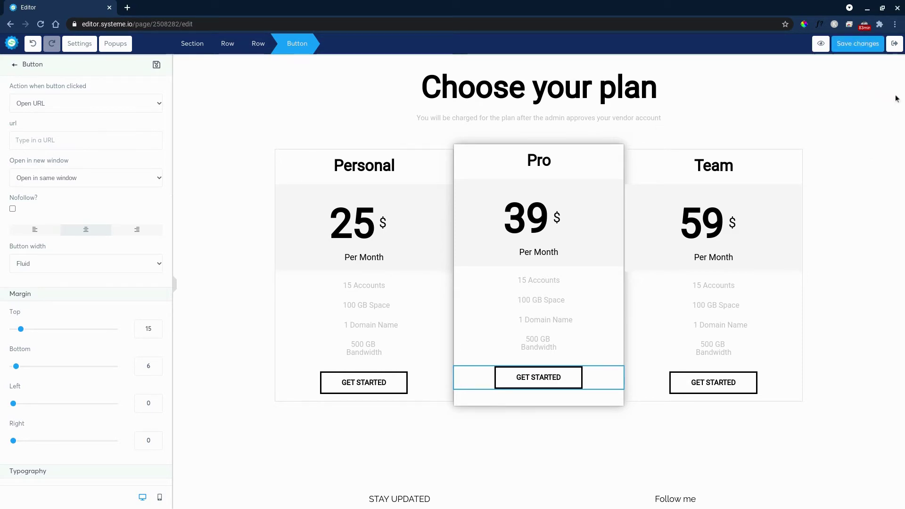
{"action": "left_click", "coordinate": [894, 43]}
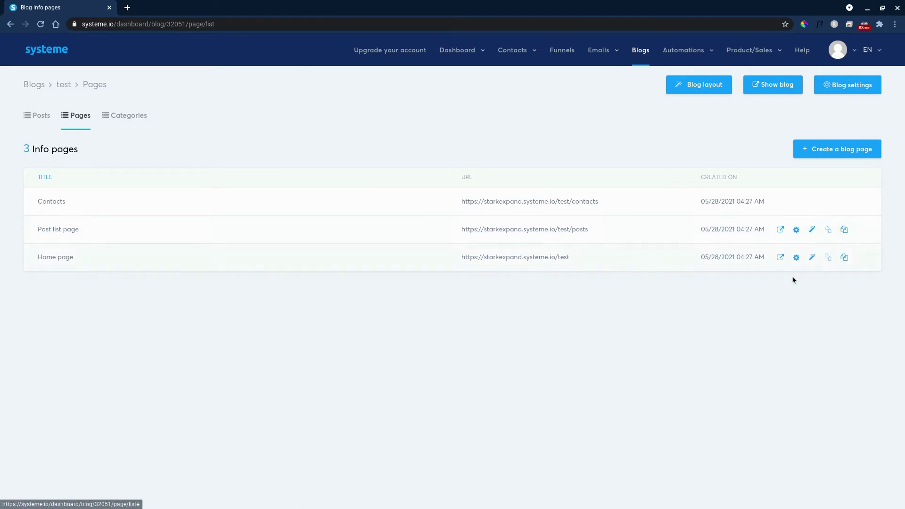
Deactivate the old test funnel.
{"action": "left_click", "coordinate": [568, 53]}
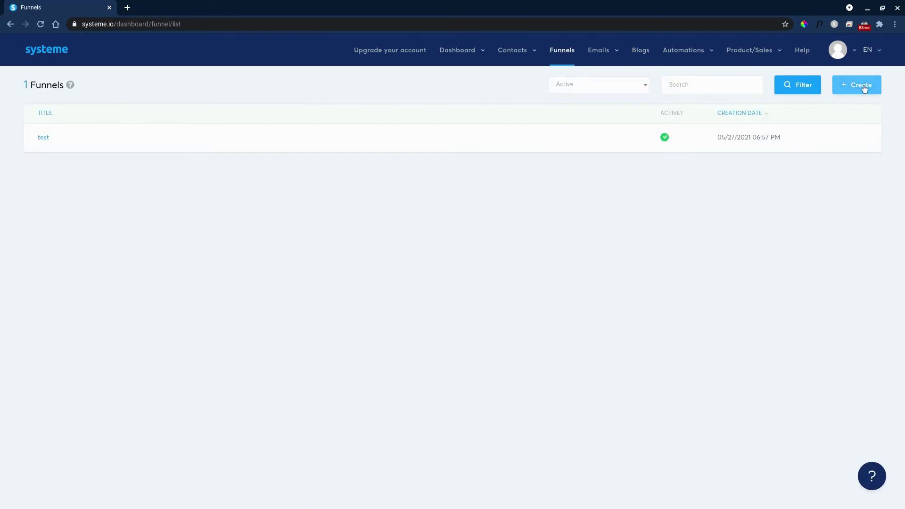
{"action": "mouse_move", "coordinate": [824, 139]}
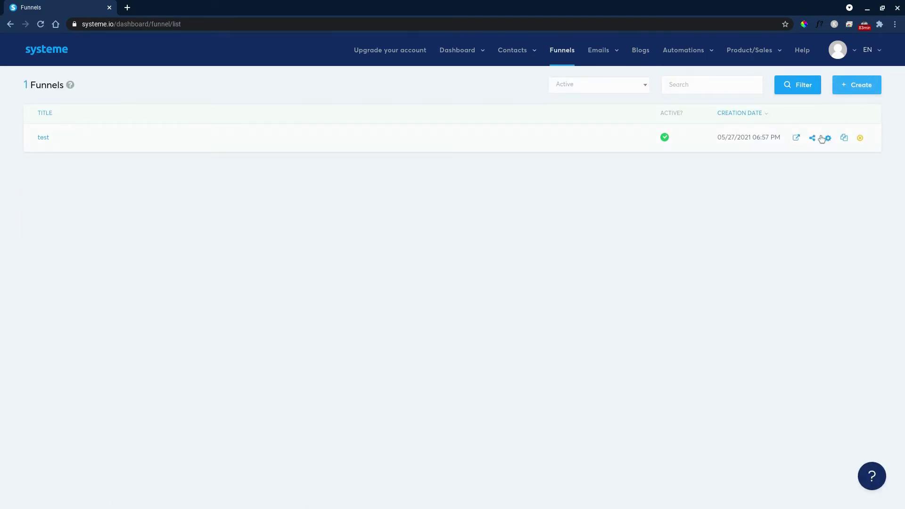
{"action": "left_click", "coordinate": [860, 139]}
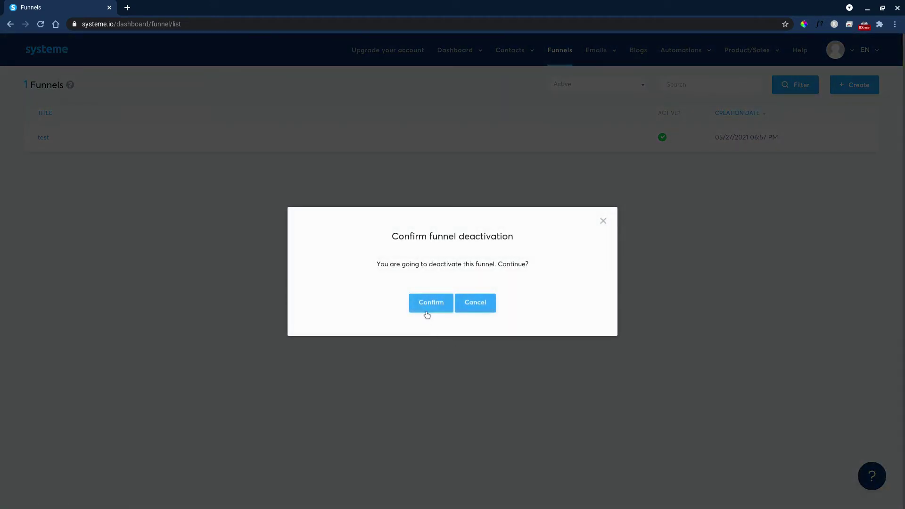
{"action": "left_click", "coordinate": [427, 321]}
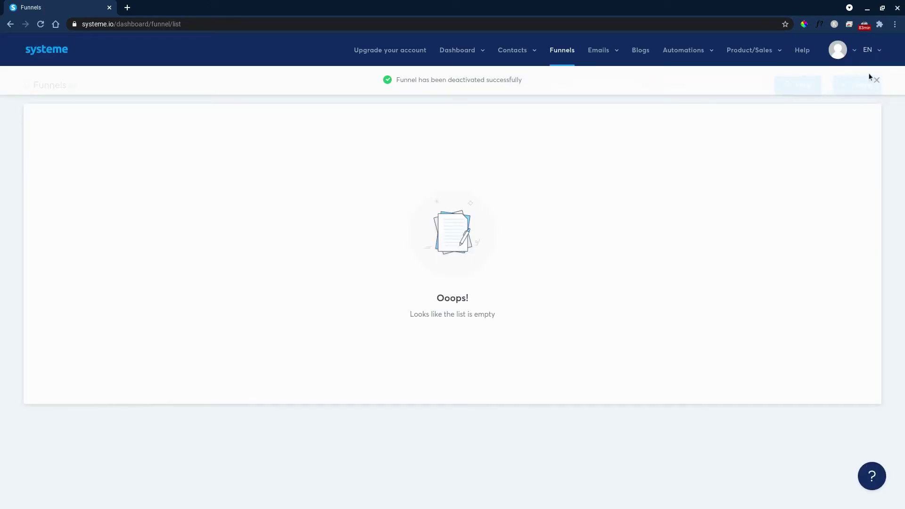
{"action": "left_click", "coordinate": [876, 80]}
Create a new Sell funnel with Order Form and Thank You Page steps, entering its name.
{"action": "left_click", "coordinate": [859, 87]}
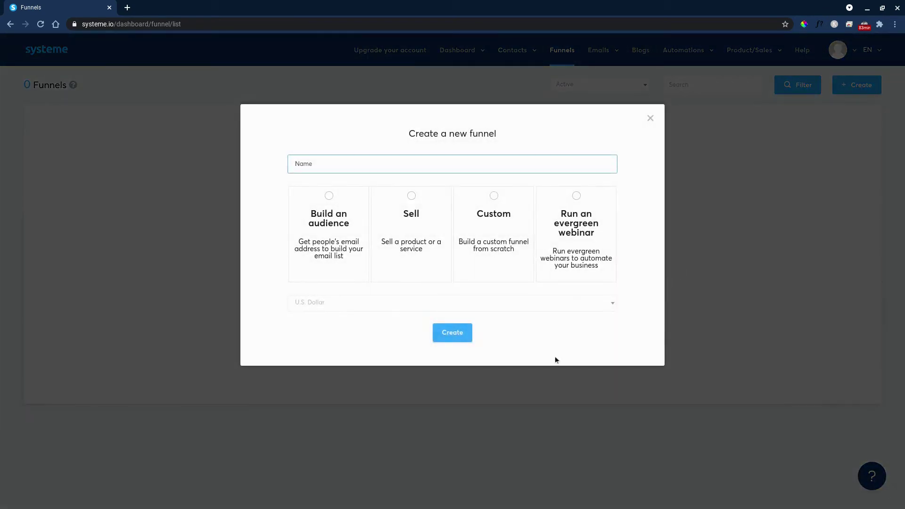
{"action": "left_click", "coordinate": [408, 230]}
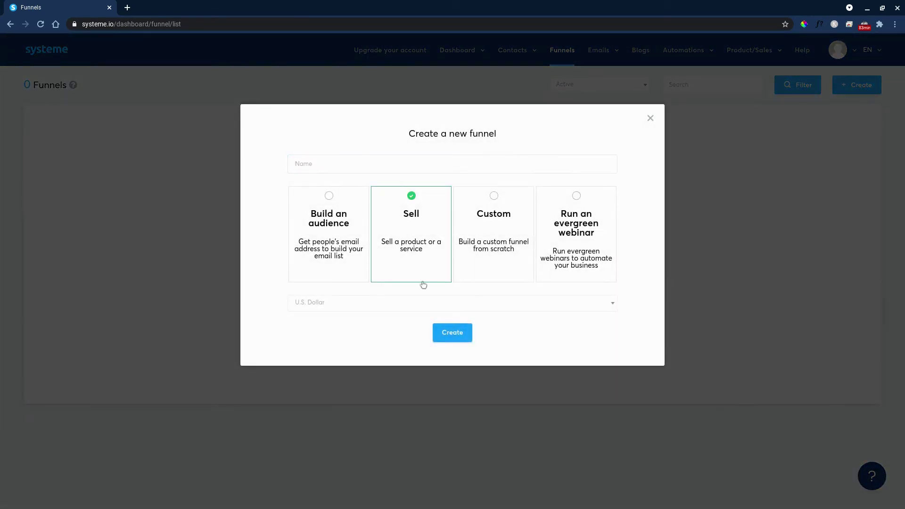
{"action": "type", "text": "ytr"}
{"action": "left_click", "coordinate": [441, 336]}
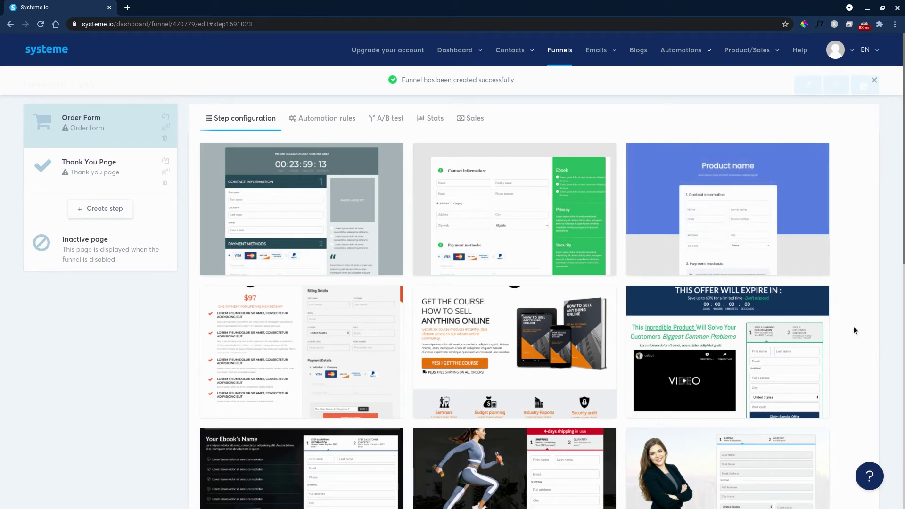
Preview the Create Your Account payment template, then select it for the Order Form step.
{"action": "scroll", "coordinate": [853, 326], "scroll_direction": "down", "scroll_amount": 3}
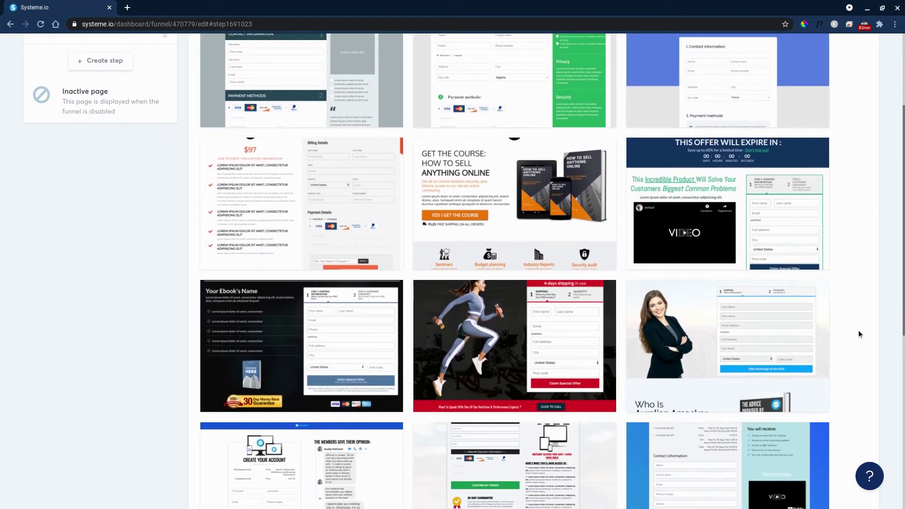
{"action": "scroll", "coordinate": [860, 331], "scroll_direction": "down", "scroll_amount": 5}
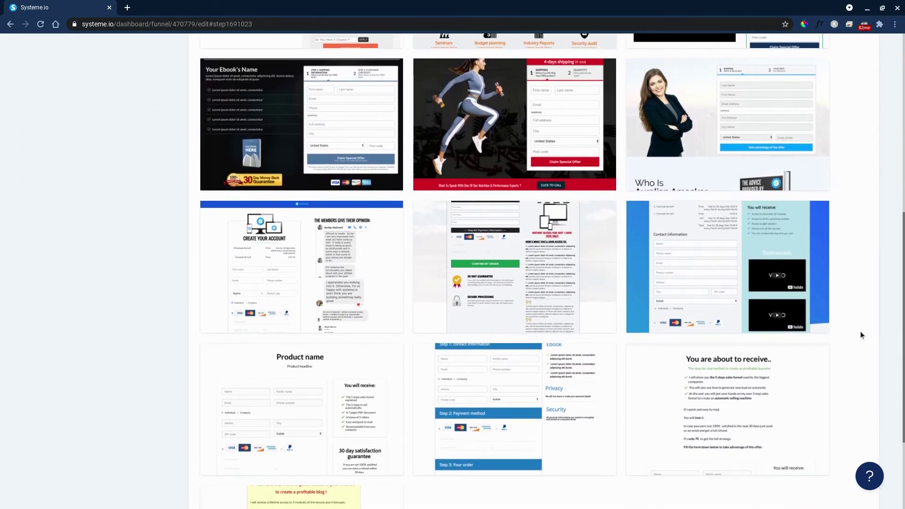
{"action": "scroll", "coordinate": [861, 335], "scroll_direction": "down", "scroll_amount": 2}
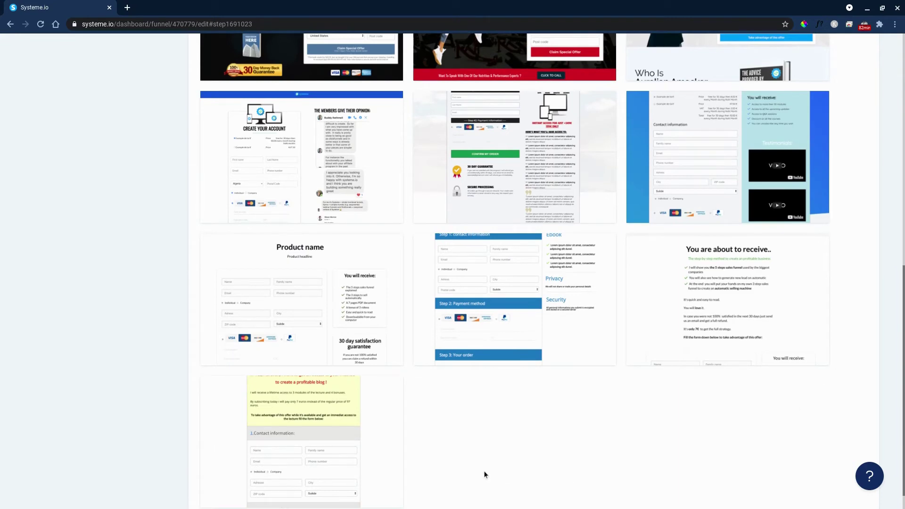
{"action": "scroll", "coordinate": [492, 425], "scroll_direction": "down", "scroll_amount": 1}
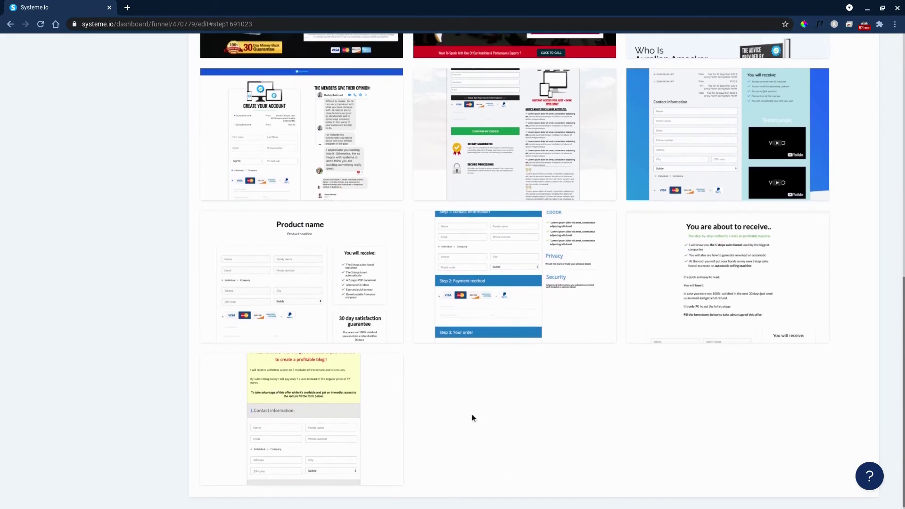
{"action": "scroll", "coordinate": [471, 414], "scroll_direction": "up", "scroll_amount": 4}
{"action": "mouse_move", "coordinate": [282, 341]}
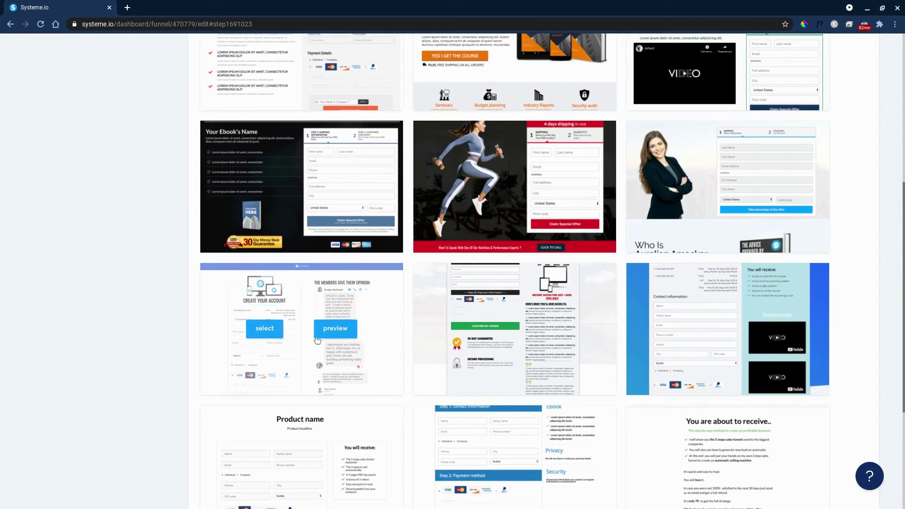
{"action": "left_click", "coordinate": [335, 329]}
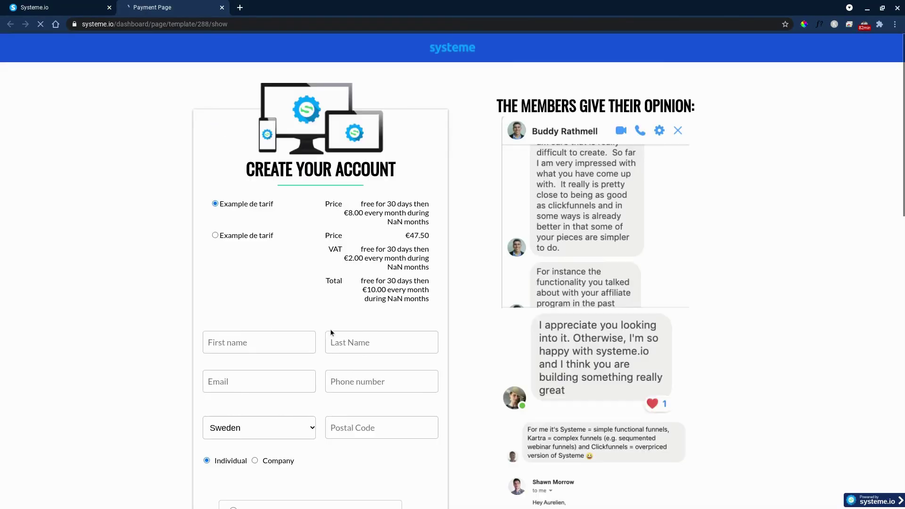
{"action": "scroll", "coordinate": [334, 335], "scroll_direction": "down", "scroll_amount": 8}
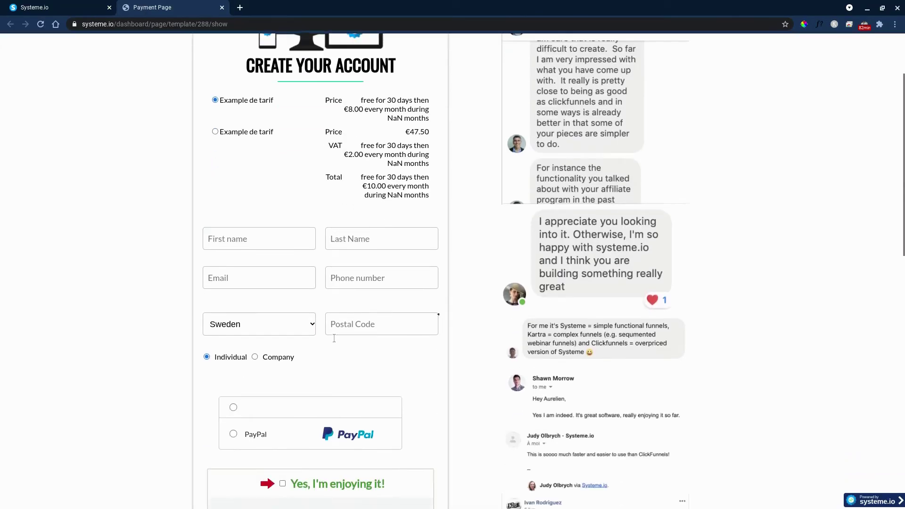
{"action": "scroll", "coordinate": [335, 340], "scroll_direction": "up", "scroll_amount": 8}
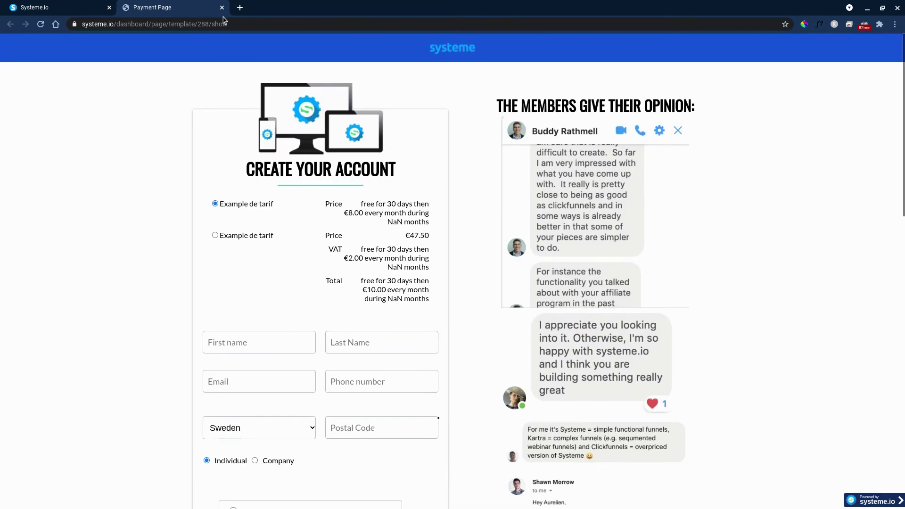
{"action": "middle_click", "coordinate": [206, 4]}
{"action": "mouse_move", "coordinate": [386, 344]}
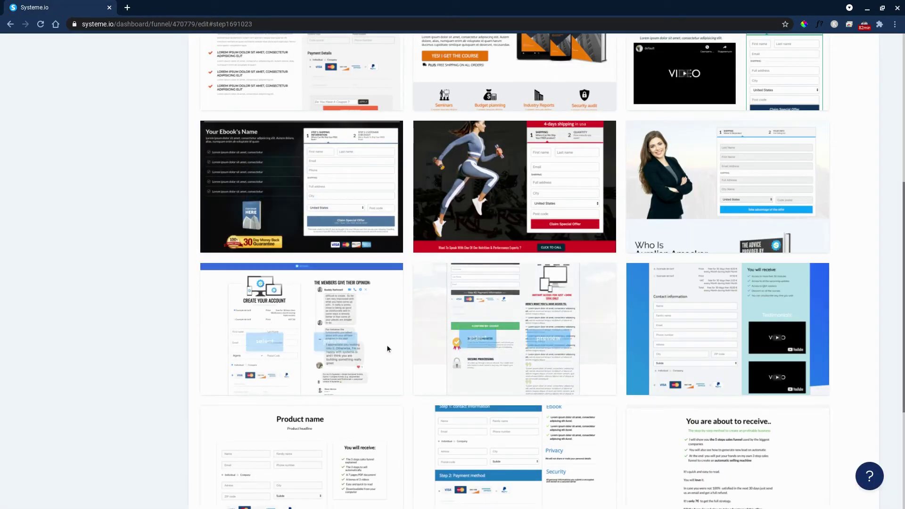
{"action": "left_click", "coordinate": [266, 331]}
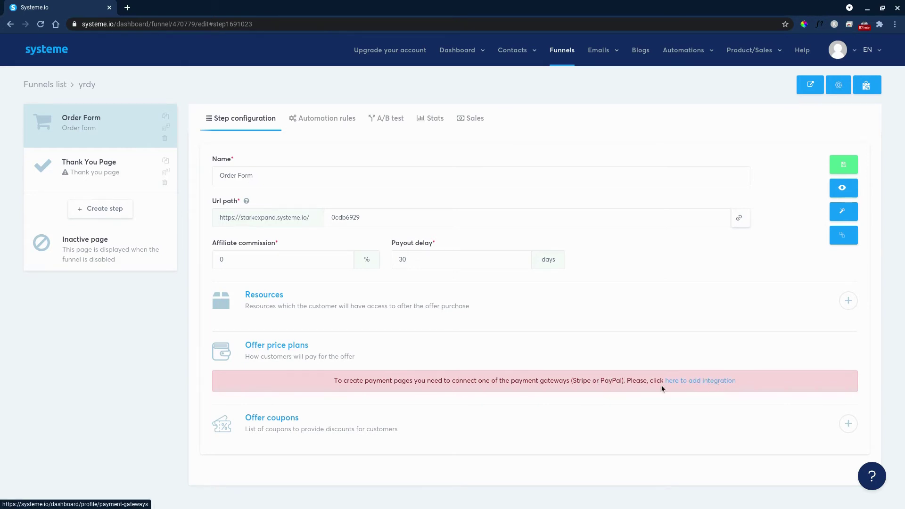
Open the Order Form payment page in the editor, scroll through it, and exit back.
{"action": "left_click", "coordinate": [843, 213]}
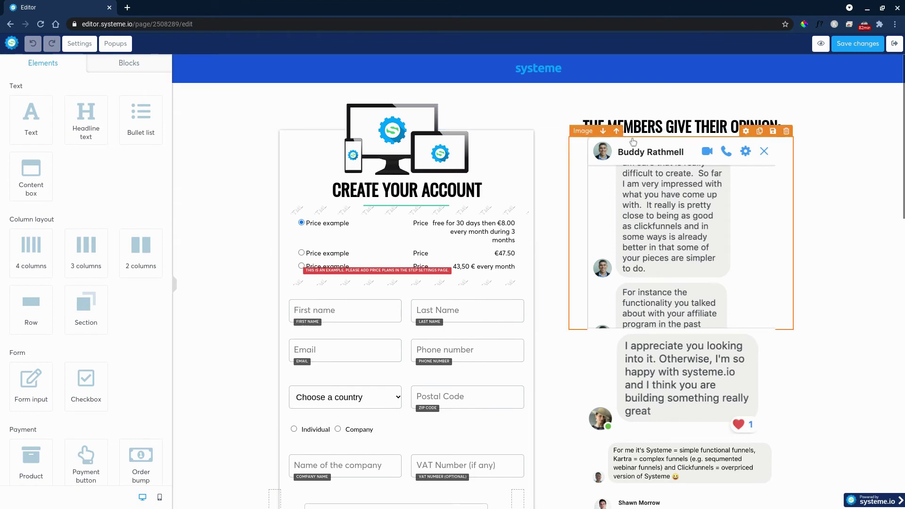
{"action": "scroll", "coordinate": [326, 400], "scroll_direction": "down", "scroll_amount": 2}
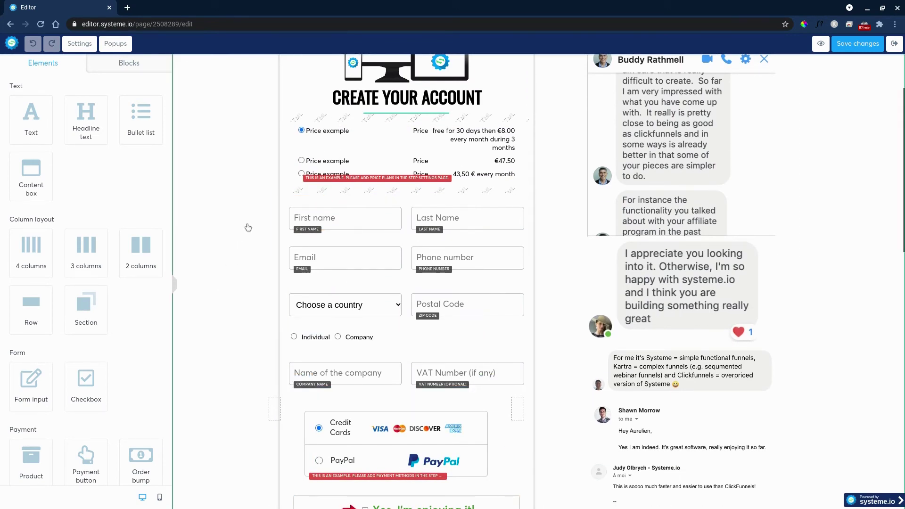
{"action": "scroll", "coordinate": [354, 358], "scroll_direction": "down", "scroll_amount": 1}
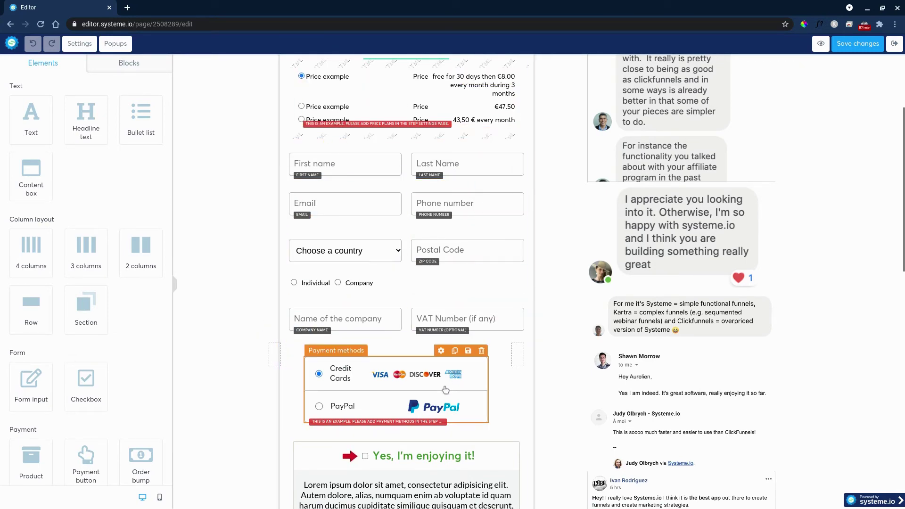
{"action": "scroll", "coordinate": [451, 385], "scroll_direction": "down", "scroll_amount": 3}
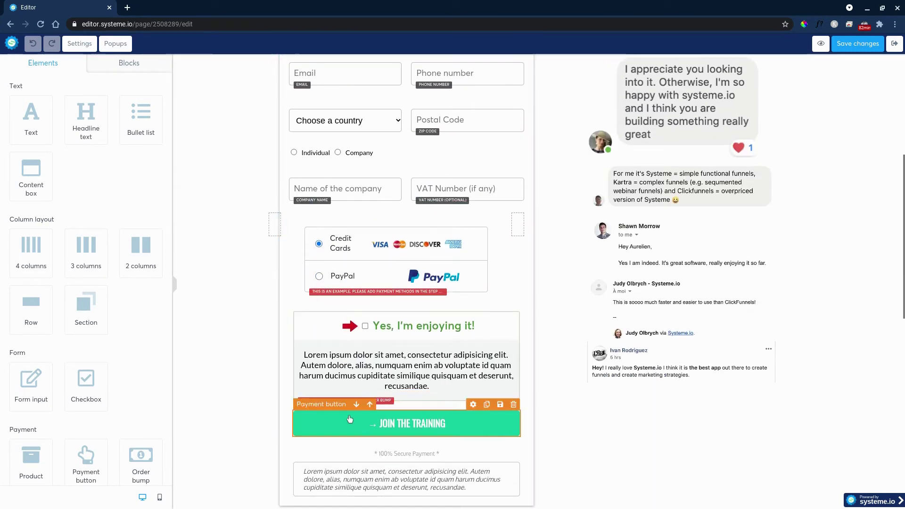
{"action": "scroll", "coordinate": [490, 330], "scroll_direction": "up", "scroll_amount": 5}
{"action": "scroll", "coordinate": [490, 330], "scroll_direction": "down", "scroll_amount": 15}
{"action": "scroll", "coordinate": [486, 385], "scroll_direction": "up", "scroll_amount": 12}
{"action": "left_click", "coordinate": [894, 44]}
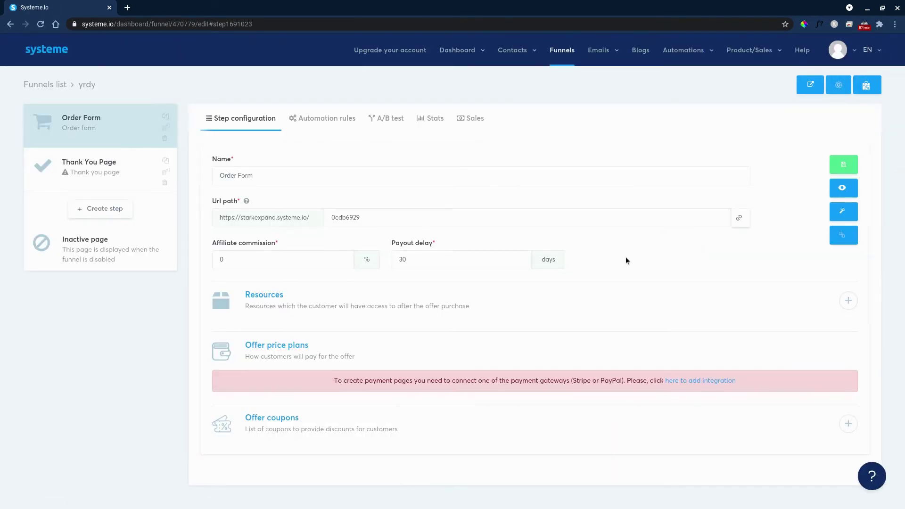
View the live order form page and copy its URL.
{"action": "left_click", "coordinate": [842, 188]}
{"action": "left_click", "coordinate": [230, 22]}
{"action": "key", "text": "ctrl+c"}
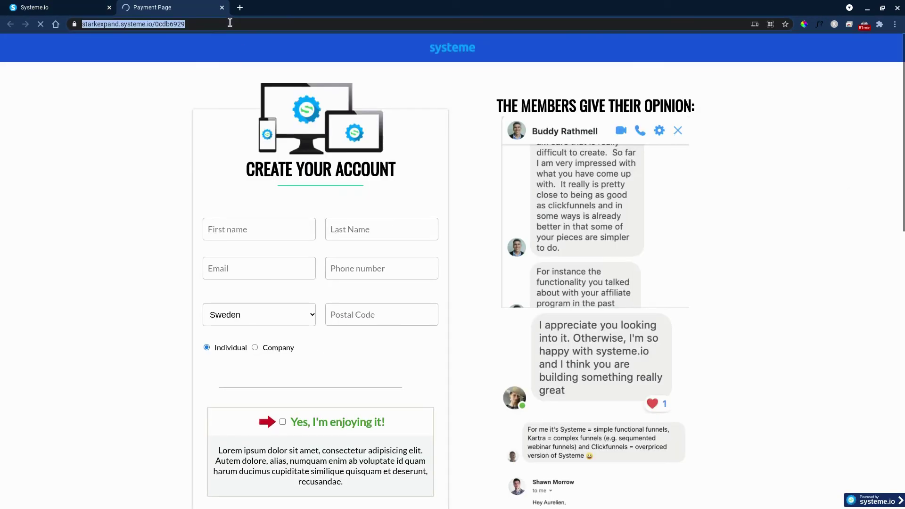
{"action": "left_click", "coordinate": [94, 7]}
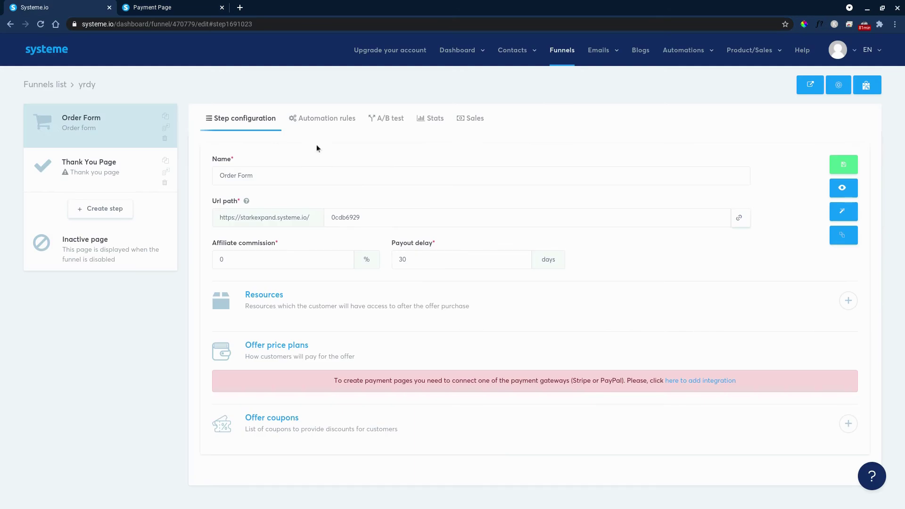
Open the test blog's Home page in the editor from Blogs > test > Pages.
{"action": "left_click", "coordinate": [649, 52]}
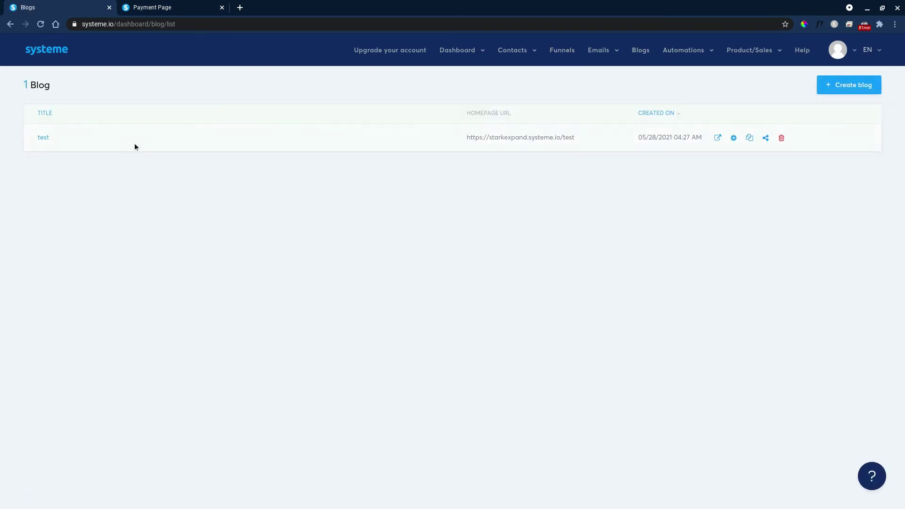
{"action": "left_click", "coordinate": [47, 138]}
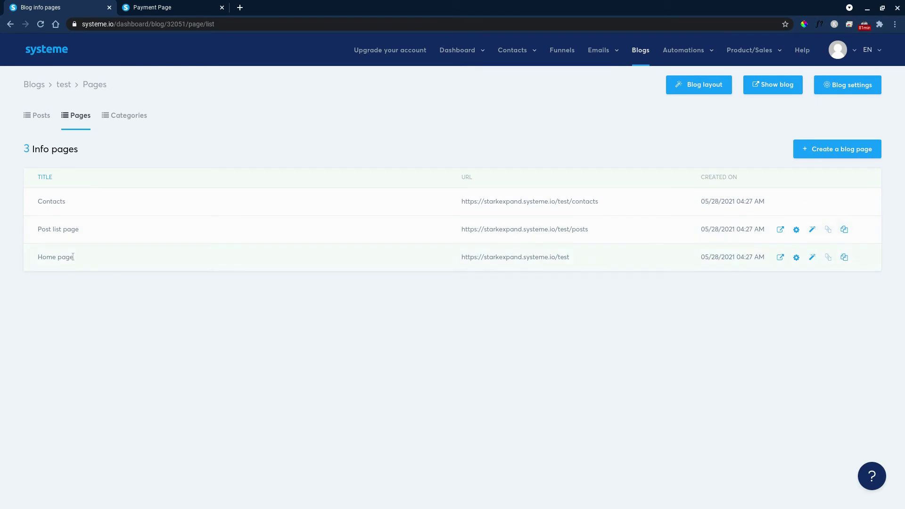
{"action": "left_click", "coordinate": [812, 257]}
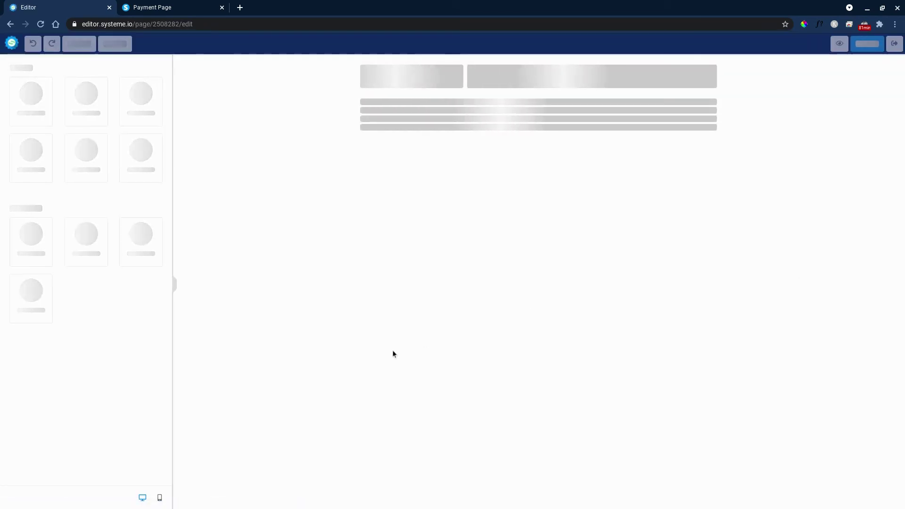
Link the Pro plan's GET STARTED button to the pasted order form URL.
{"action": "scroll", "coordinate": [393, 353], "scroll_direction": "down", "scroll_amount": 20}
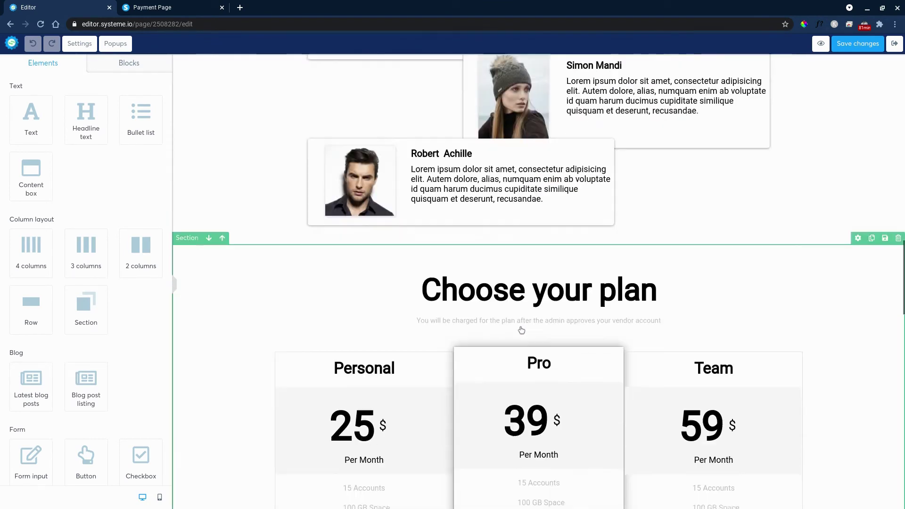
{"action": "scroll", "coordinate": [521, 330], "scroll_direction": "down", "scroll_amount": 5}
{"action": "left_click", "coordinate": [537, 363]}
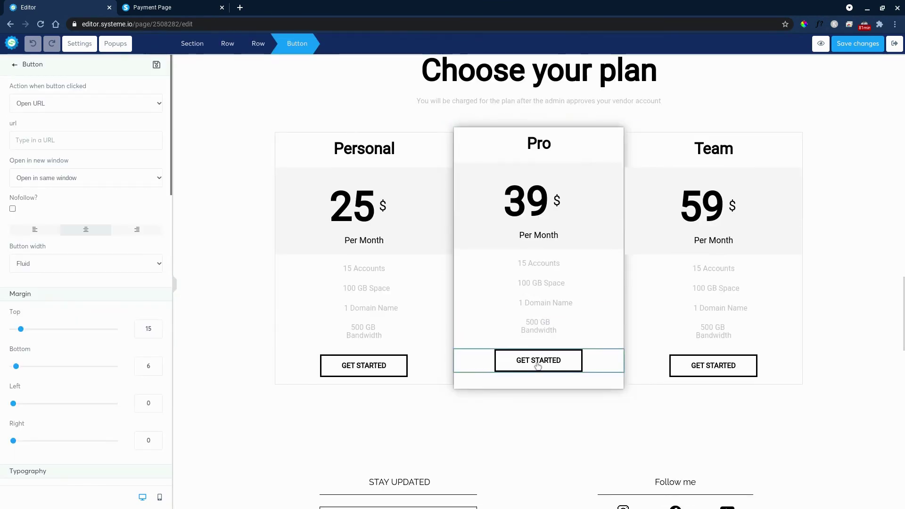
{"action": "left_click", "coordinate": [118, 140]}
{"action": "key", "text": "ctrl+v"}
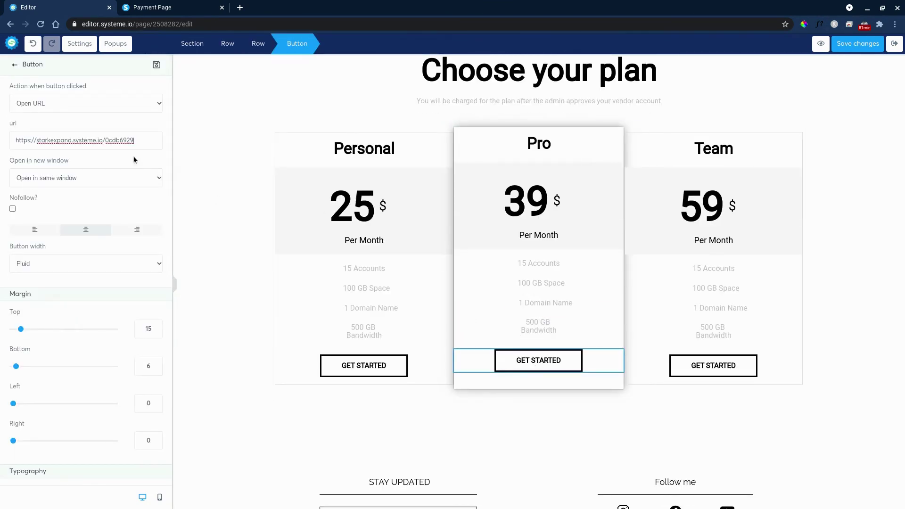
Save the Home page changes, exit the editor, and open the live page.
{"action": "left_click", "coordinate": [868, 50]}
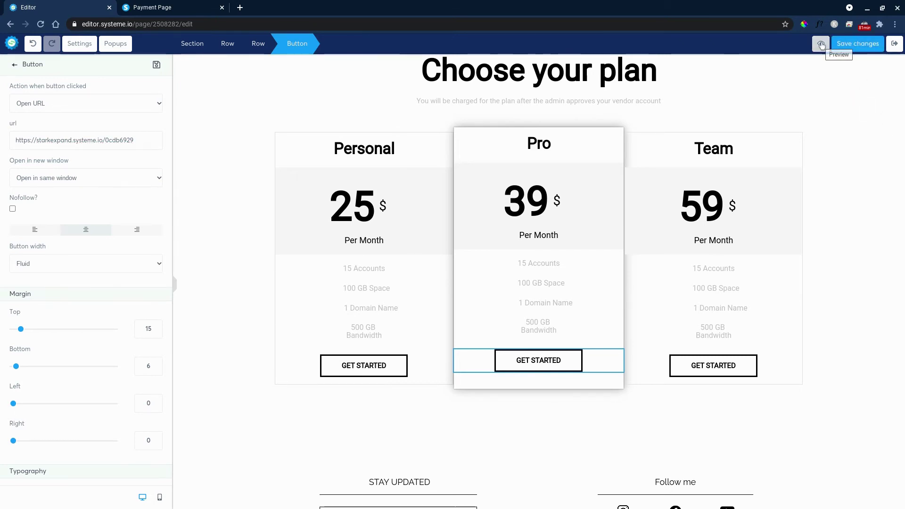
{"action": "left_click", "coordinate": [896, 44]}
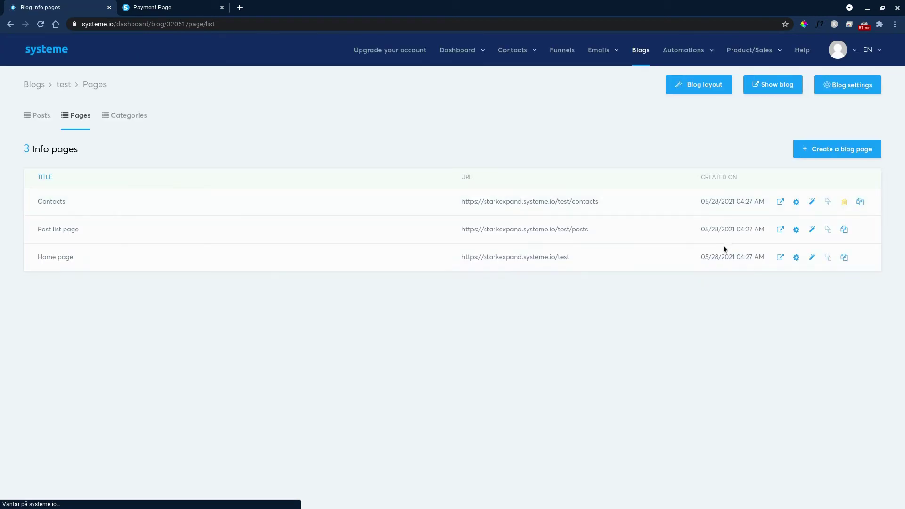
{"action": "left_click", "coordinate": [780, 258]}
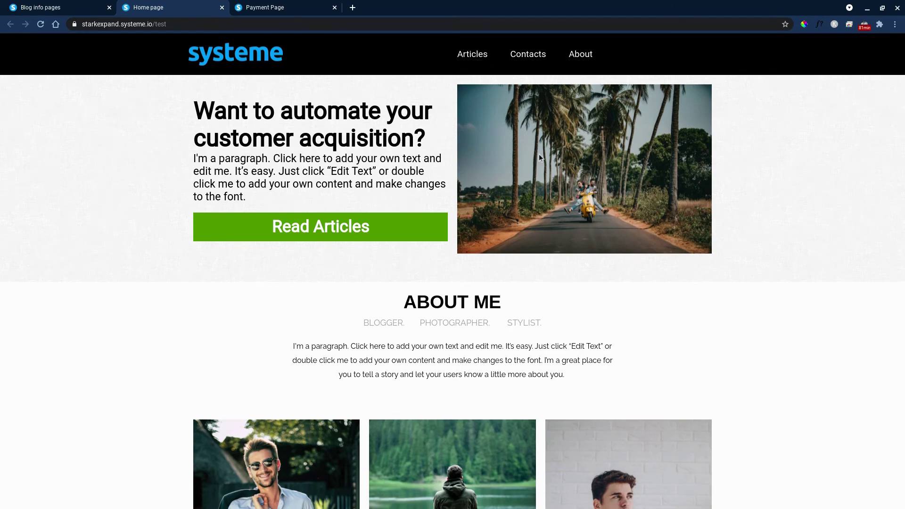
Confirm the live Pro GET STARTED button leads to the Create Your Account order form.
{"action": "scroll", "coordinate": [540, 156], "scroll_direction": "down", "scroll_amount": 15}
{"action": "scroll", "coordinate": [386, 217], "scroll_direction": "down", "scroll_amount": 12}
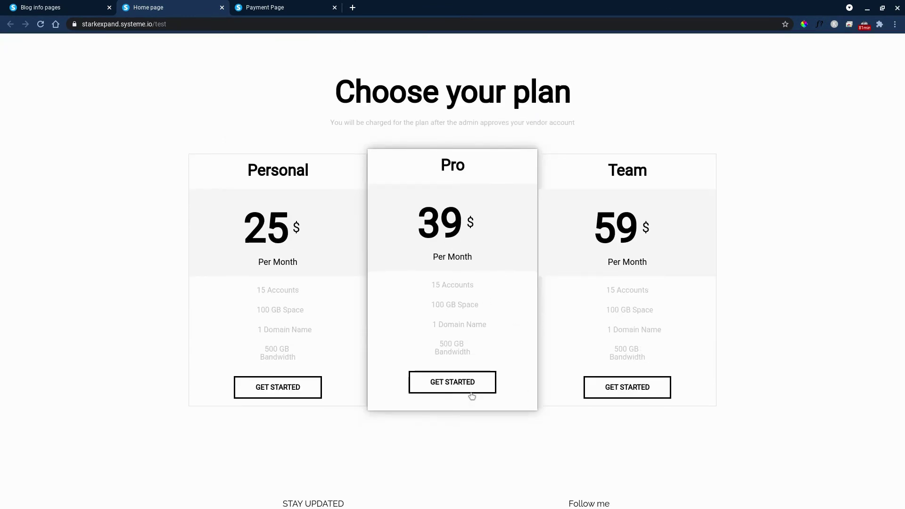
{"action": "left_click", "coordinate": [453, 385]}
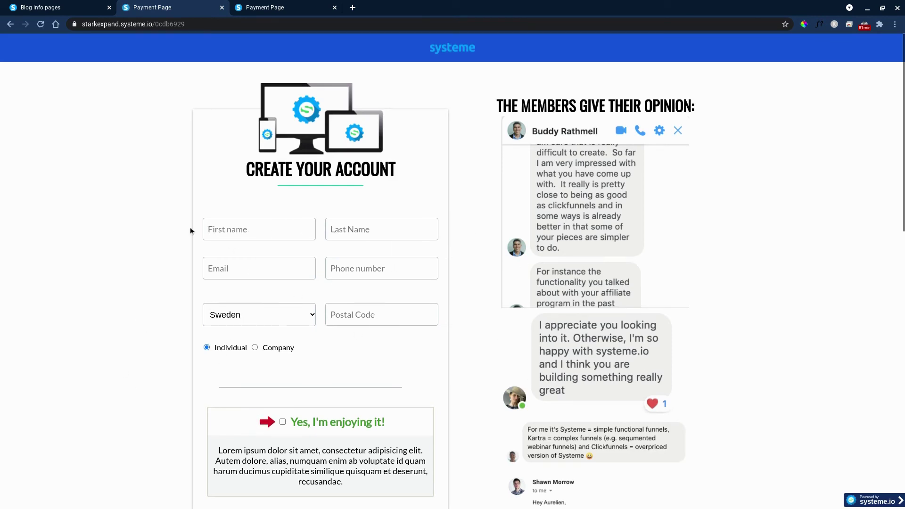
{"action": "scroll", "coordinate": [168, 323], "scroll_direction": "down", "scroll_amount": 4}
{"action": "scroll", "coordinate": [304, 349], "scroll_direction": "up", "scroll_amount": 4}
{"action": "scroll", "coordinate": [371, 339], "scroll_direction": "down", "scroll_amount": 10}
{"action": "scroll", "coordinate": [369, 344], "scroll_direction": "up", "scroll_amount": 10}
Switch between the two order form tabs and recheck the live blog home page.
{"action": "left_click", "coordinate": [90, 7]}
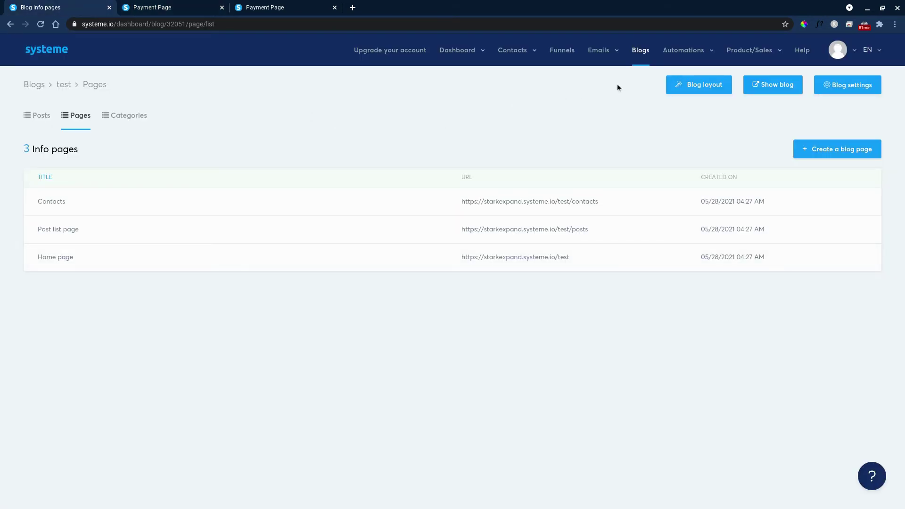
{"action": "mouse_move", "coordinate": [746, 53]}
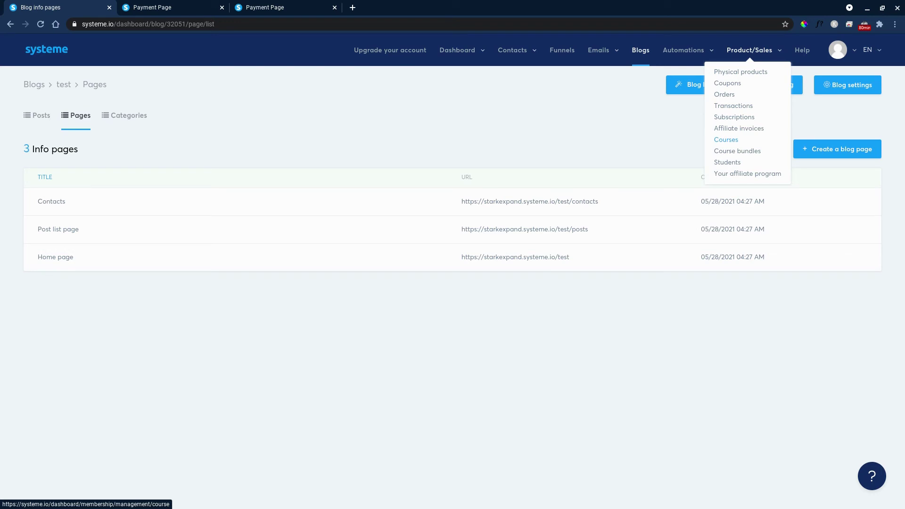
{"action": "left_click", "coordinate": [267, 9]}
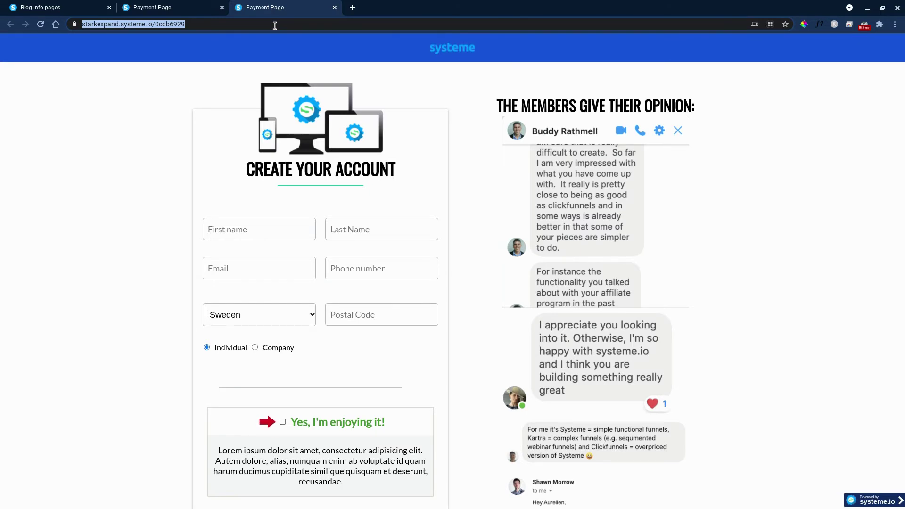
{"action": "left_click", "coordinate": [179, 8]}
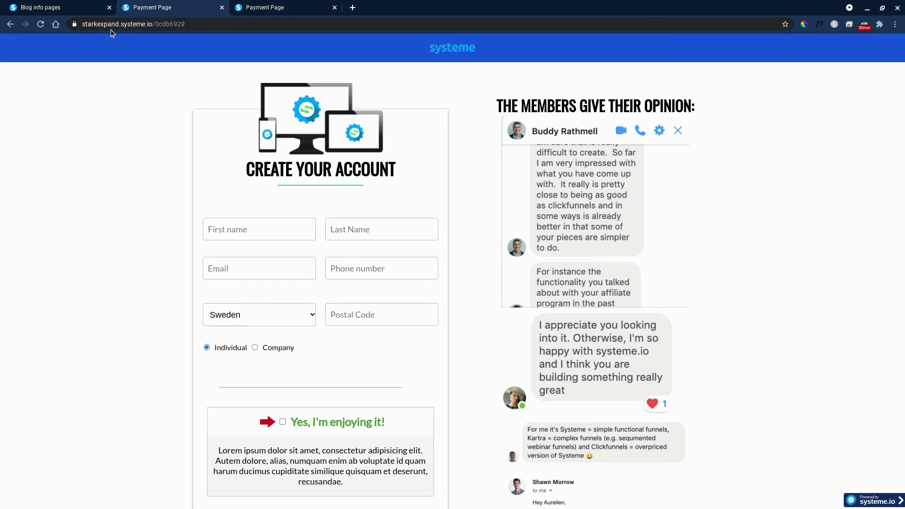
{"action": "left_click", "coordinate": [72, 8]}
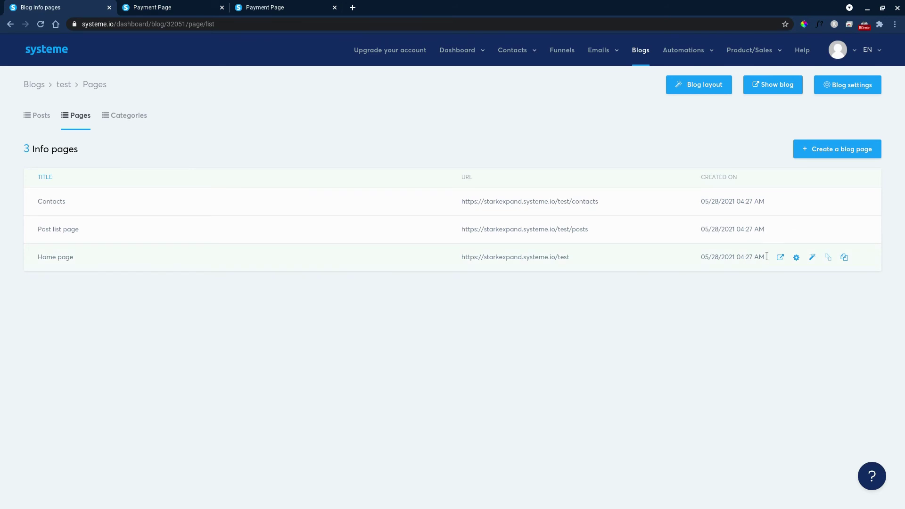
{"action": "left_click", "coordinate": [780, 257]}
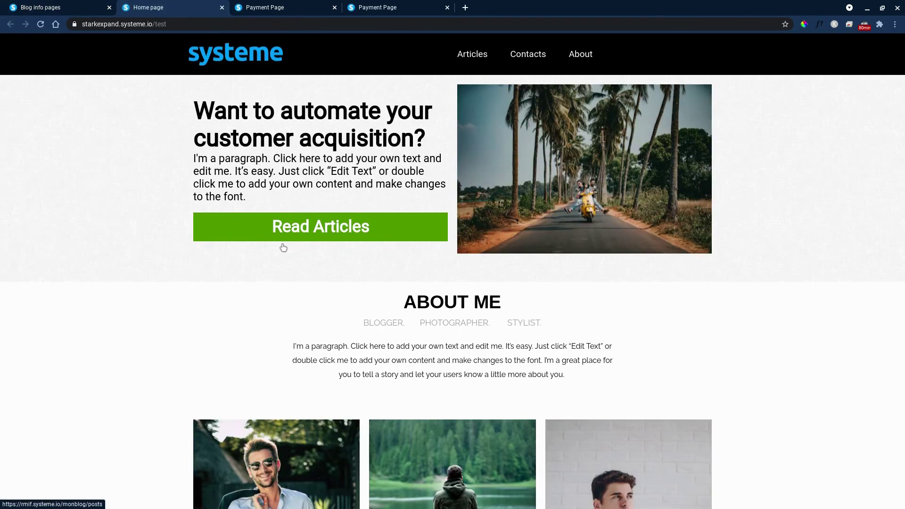
{"action": "scroll", "coordinate": [165, 321], "scroll_direction": "down", "scroll_amount": 15}
{"action": "scroll", "coordinate": [212, 365], "scroll_direction": "down", "scroll_amount": 15}
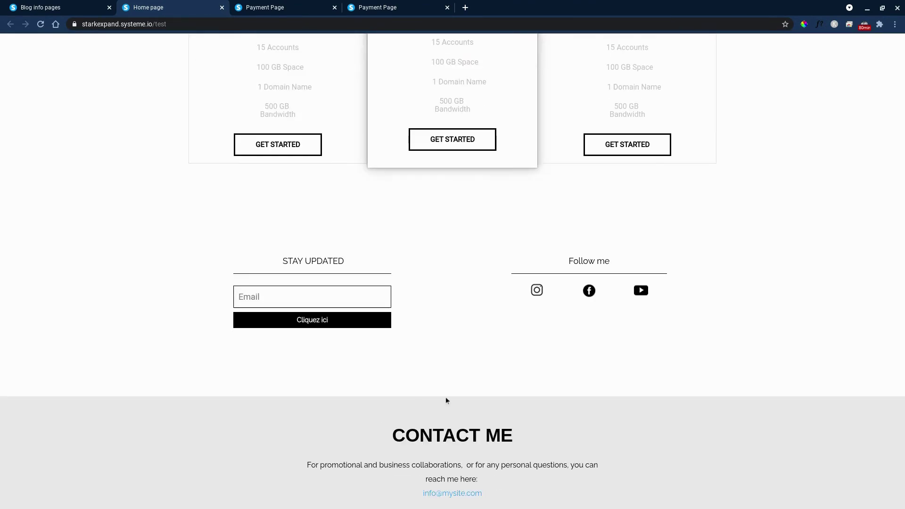
{"action": "left_click", "coordinate": [73, 7]}
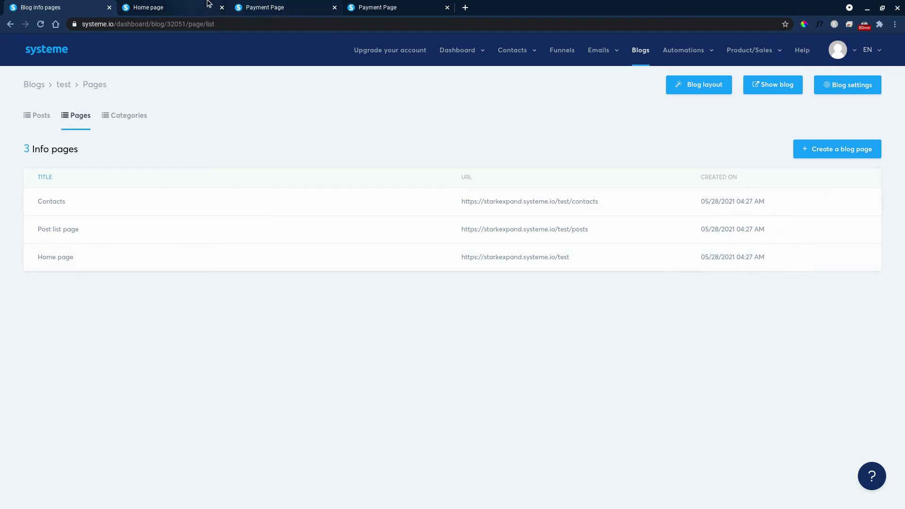
Close both Payment Page tabs and reopen the Home page in the editor.
{"action": "left_click", "coordinate": [291, 5]}
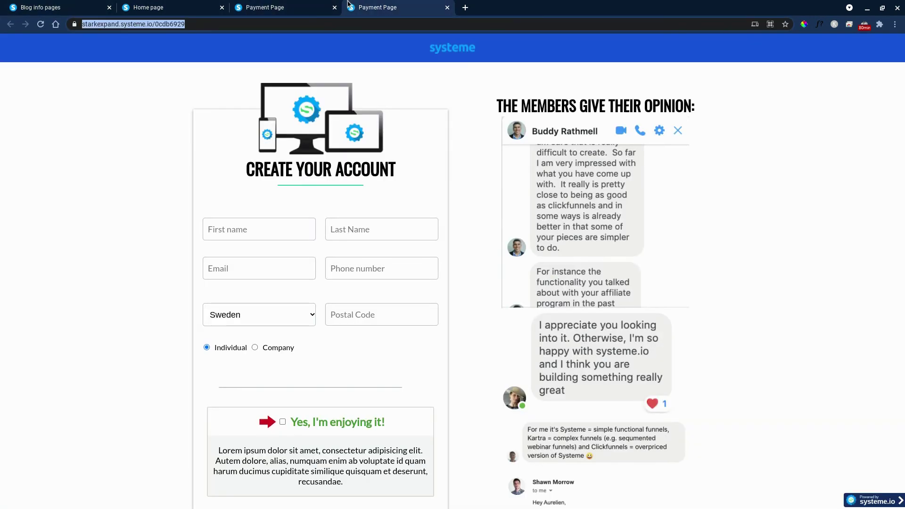
{"action": "left_click", "coordinate": [334, 7]}
{"action": "left_click", "coordinate": [334, 8]}
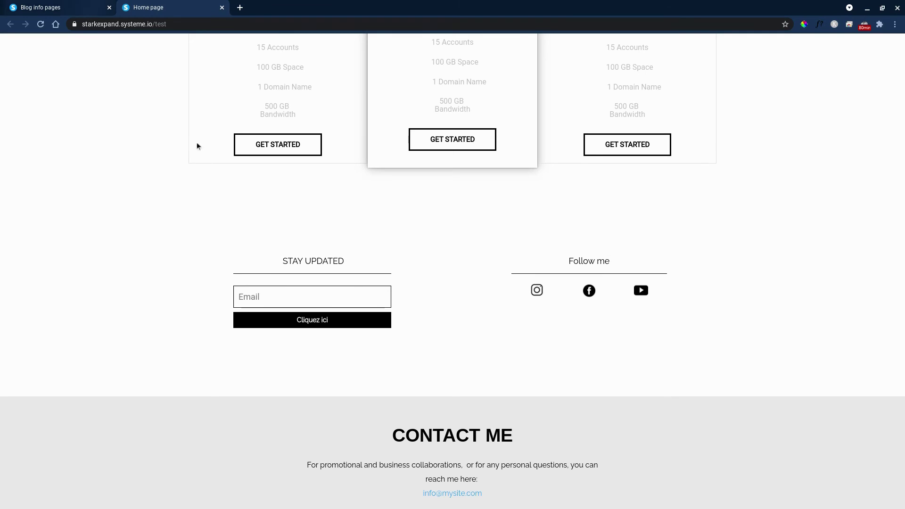
{"action": "scroll", "coordinate": [109, 62], "scroll_direction": "up", "scroll_amount": 10}
{"action": "left_click", "coordinate": [74, 3]}
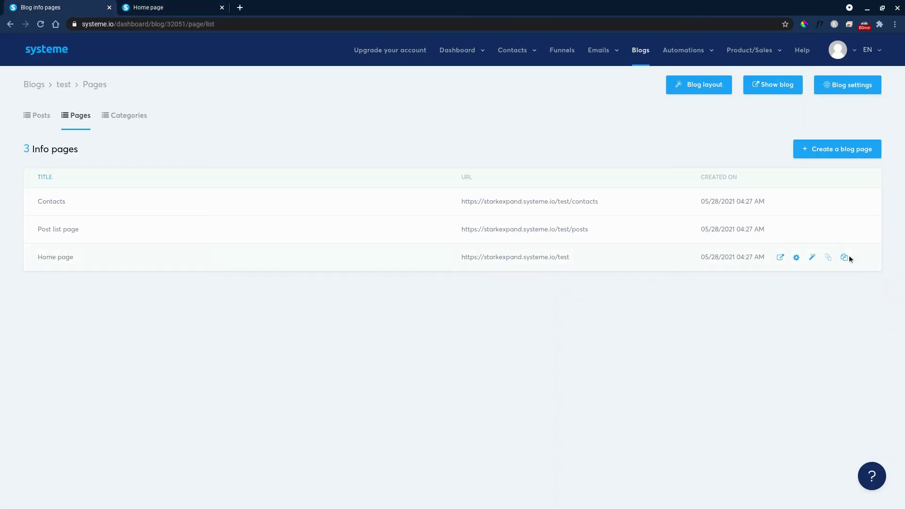
{"action": "left_click", "coordinate": [812, 258]}
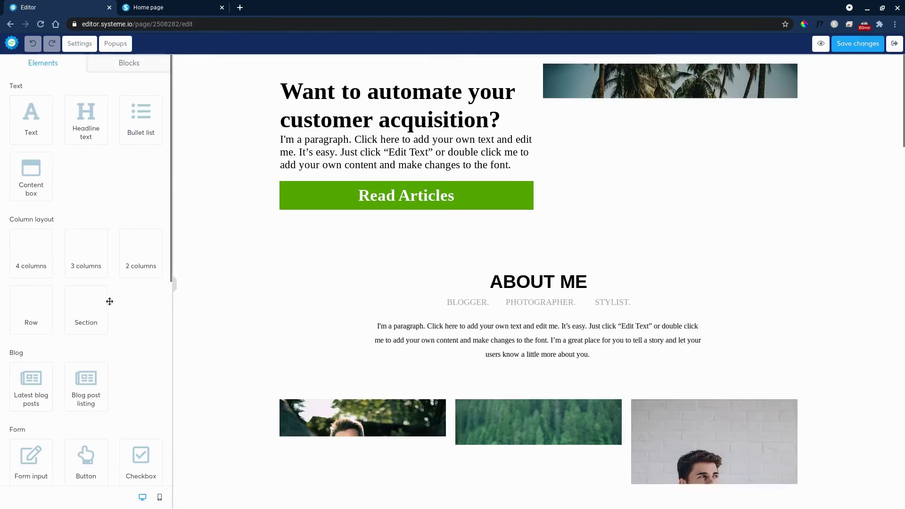
Add a Raw HTML block above ABOUT ME with the Calendly embed code, save, and preview.
{"action": "scroll", "coordinate": [108, 354], "scroll_direction": "down", "scroll_amount": 8}
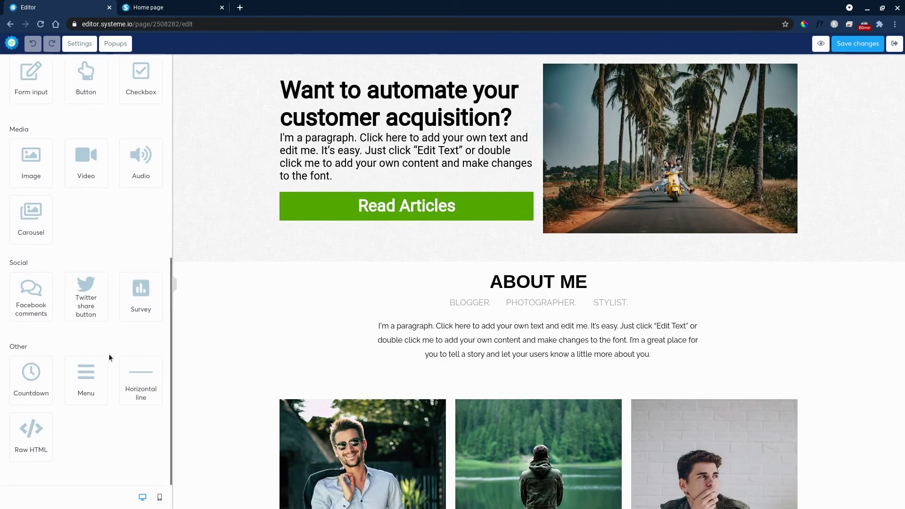
{"action": "left_click_drag", "start_coordinate": [51, 440], "coordinate": [467, 277]}
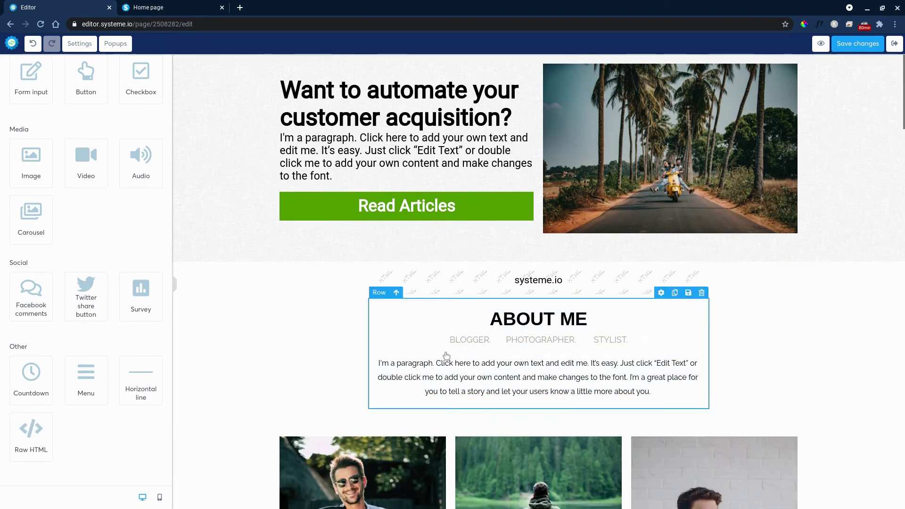
{"action": "left_click", "coordinate": [501, 286]}
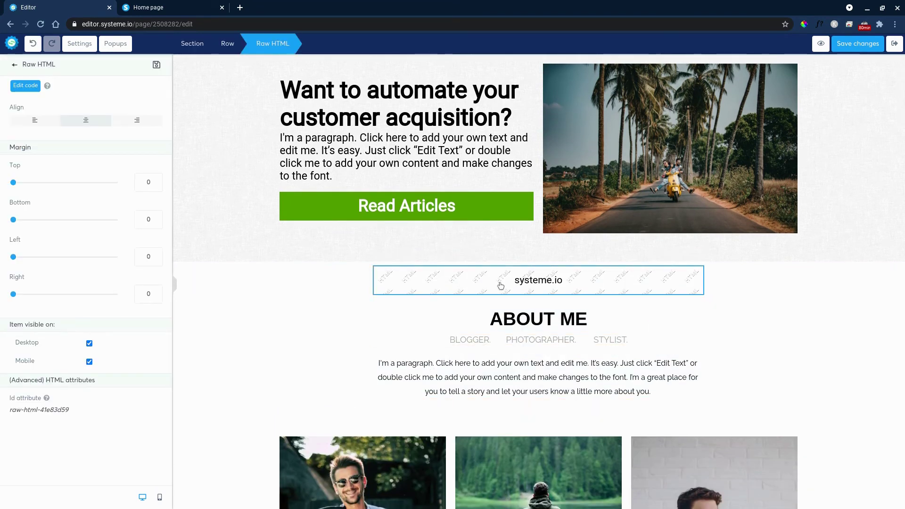
{"action": "left_click", "coordinate": [29, 86]}
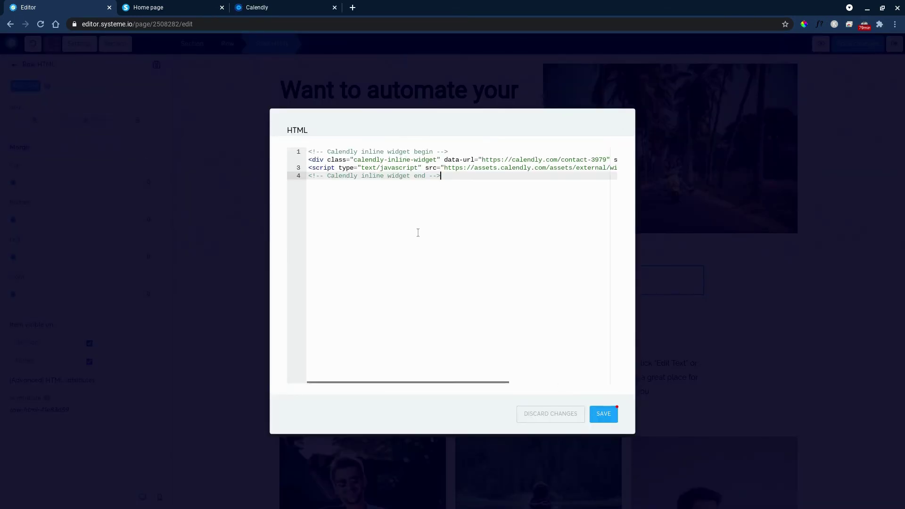
{"action": "left_click", "coordinate": [607, 414]}
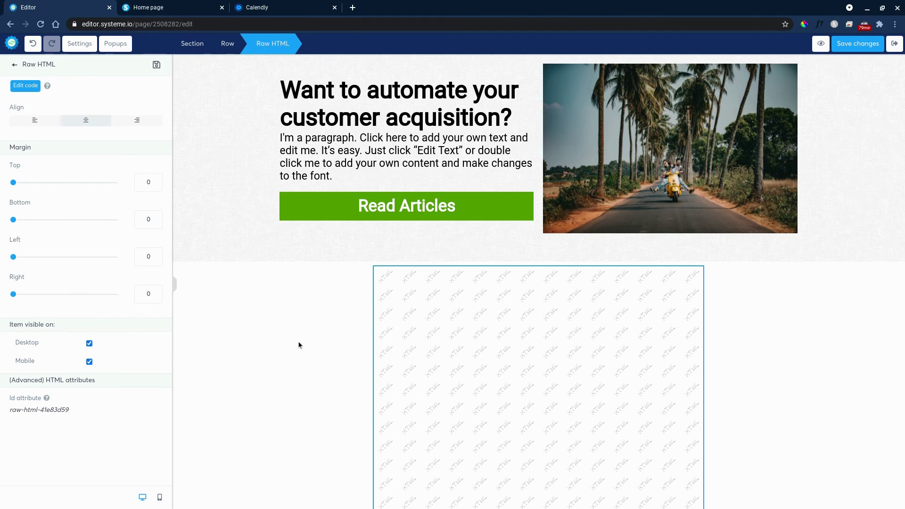
{"action": "left_click", "coordinate": [853, 47]}
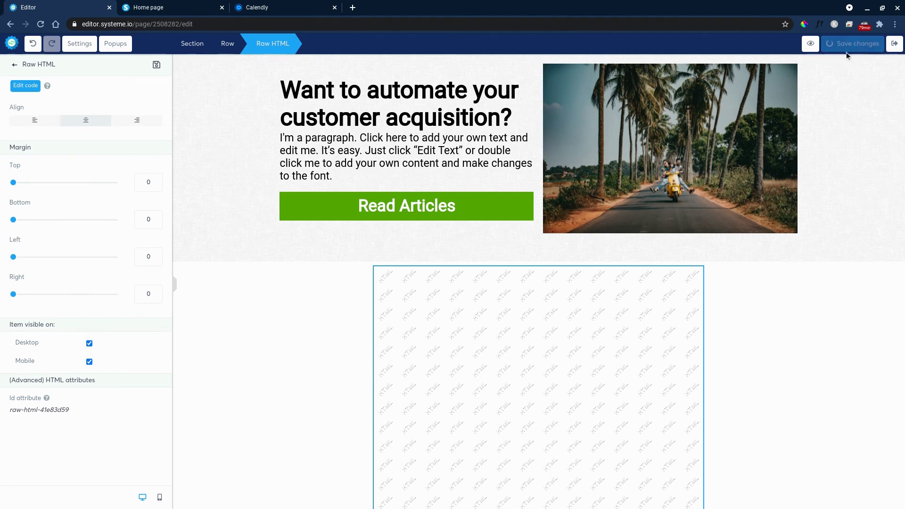
{"action": "left_click", "coordinate": [819, 46]}
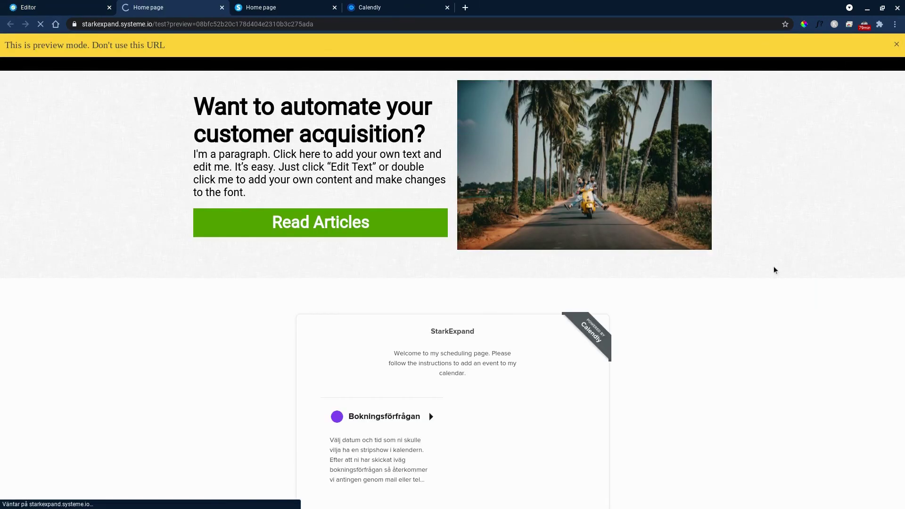
Open the Bokningsförfrågan event in the Calendly widget to check its booking calendar.
{"action": "scroll", "coordinate": [773, 270], "scroll_direction": "down", "scroll_amount": 2}
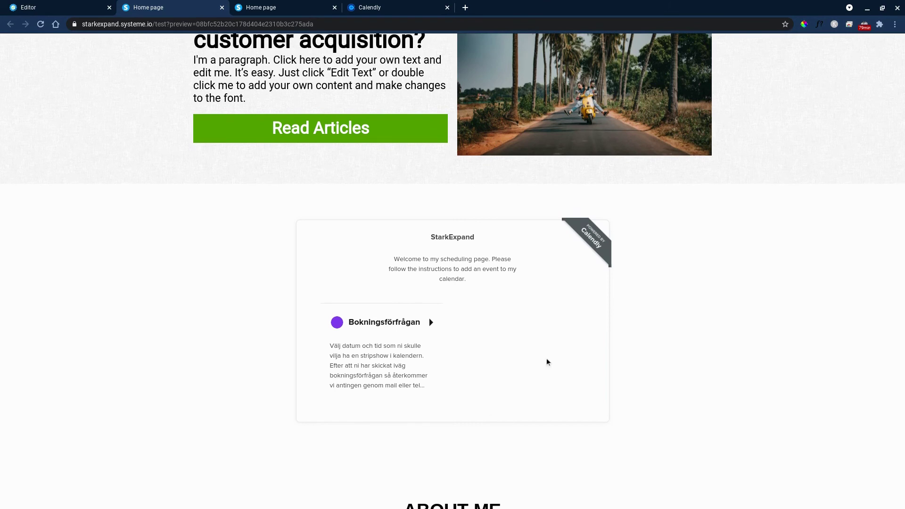
{"action": "left_click", "coordinate": [415, 354]}
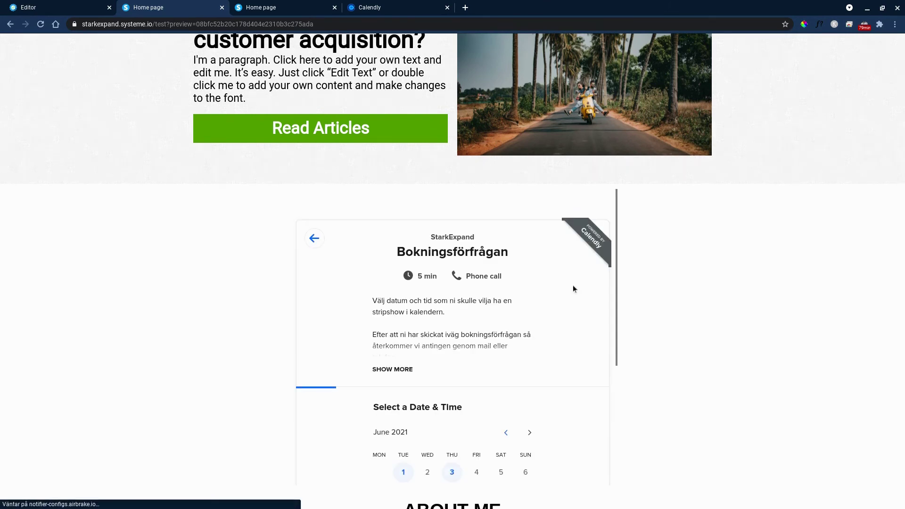
{"action": "scroll", "coordinate": [253, 298], "scroll_direction": "down", "scroll_amount": 2}
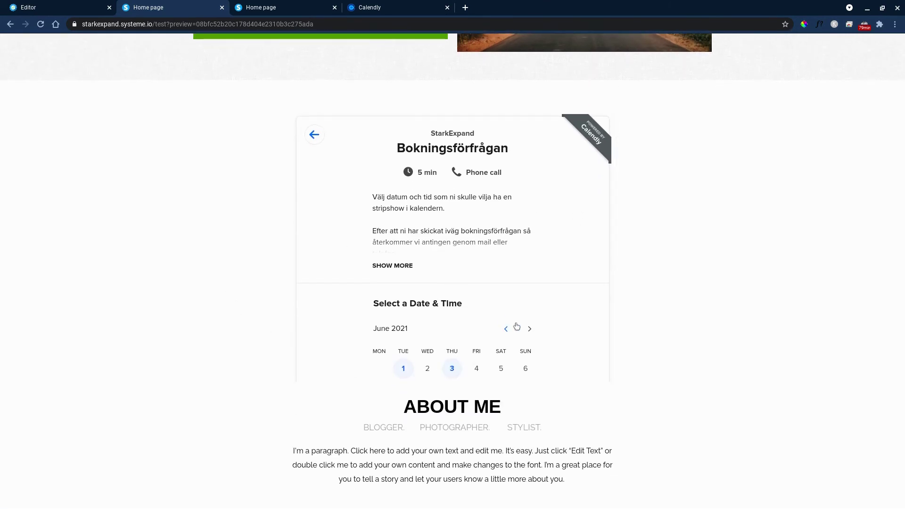
{"action": "scroll", "coordinate": [486, 360], "scroll_direction": "down", "scroll_amount": 4}
{"action": "scroll", "coordinate": [463, 329], "scroll_direction": "up", "scroll_amount": 4}
{"action": "scroll", "coordinate": [463, 333], "scroll_direction": "down", "scroll_amount": 4}
{"action": "scroll", "coordinate": [665, 262], "scroll_direction": "down", "scroll_amount": 12}
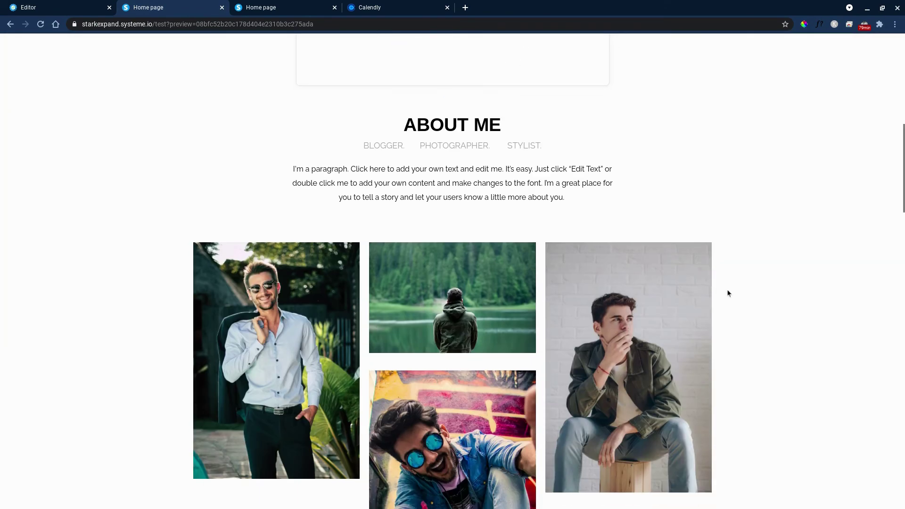
{"action": "scroll", "coordinate": [745, 336], "scroll_direction": "up", "scroll_amount": 12}
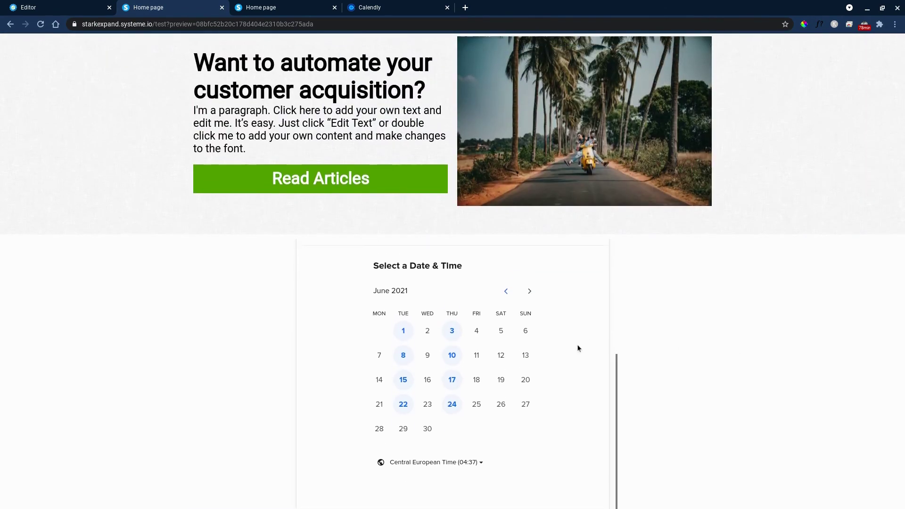
{"action": "scroll", "coordinate": [496, 374], "scroll_direction": "up", "scroll_amount": 1}
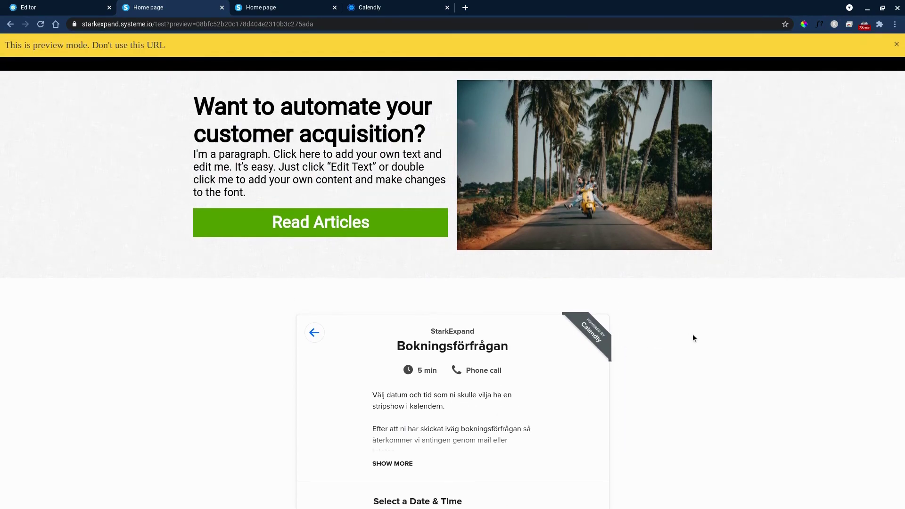
{"action": "scroll", "coordinate": [692, 334], "scroll_direction": "down", "scroll_amount": 12}
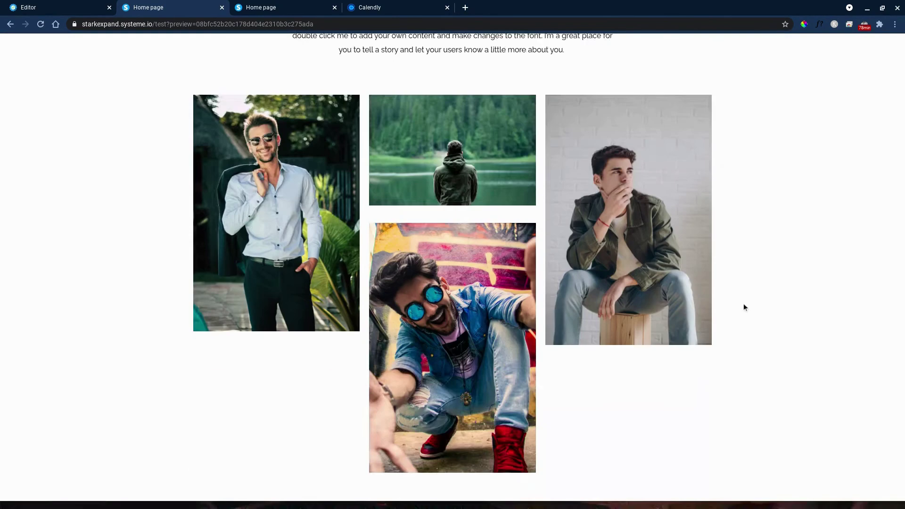
{"action": "scroll", "coordinate": [752, 313], "scroll_direction": "down", "scroll_amount": 10}
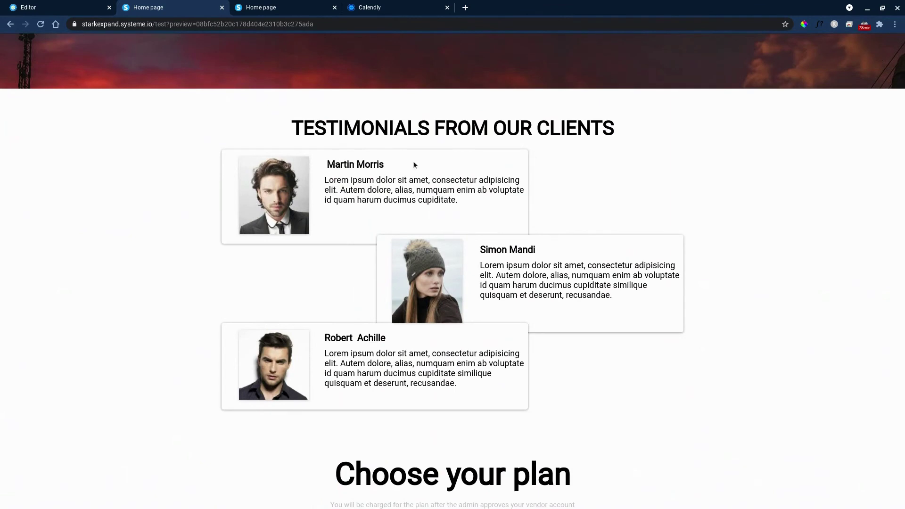
{"action": "scroll", "coordinate": [610, 367], "scroll_direction": "down", "scroll_amount": 5}
{"action": "scroll", "coordinate": [761, 307], "scroll_direction": "down", "scroll_amount": 5}
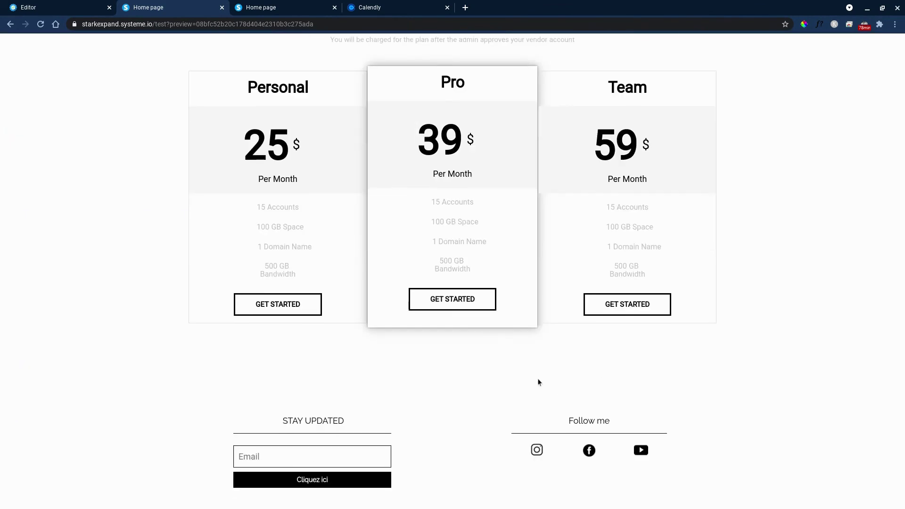
Check that Pro's GET STARTED opens the account form, then return to the editor.
{"action": "left_click", "coordinate": [449, 301]}
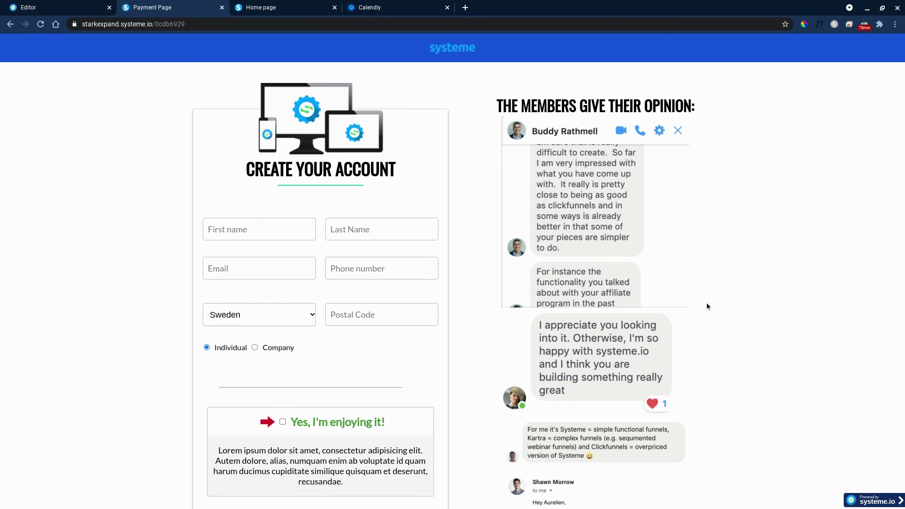
{"action": "key", "text": "alt+Left"}
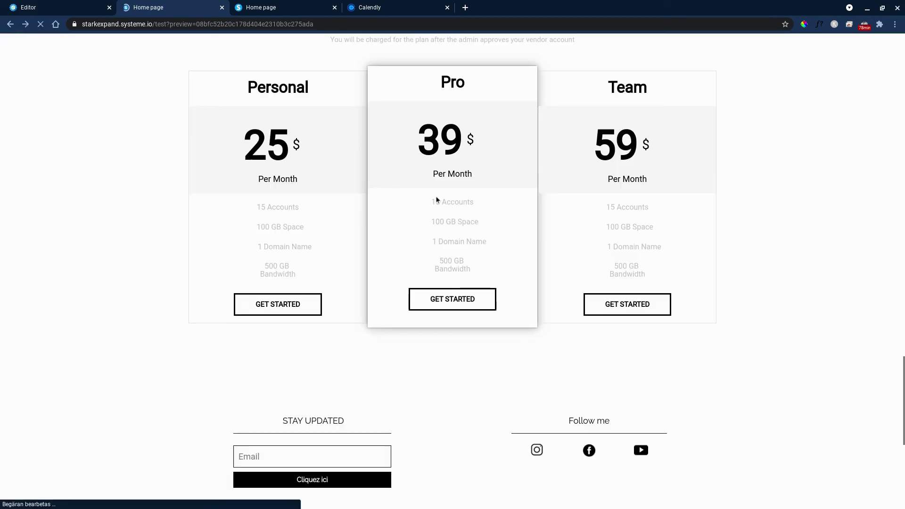
{"action": "scroll", "coordinate": [511, 218], "scroll_direction": "up", "scroll_amount": 8}
{"action": "scroll", "coordinate": [525, 263], "scroll_direction": "up", "scroll_amount": 20}
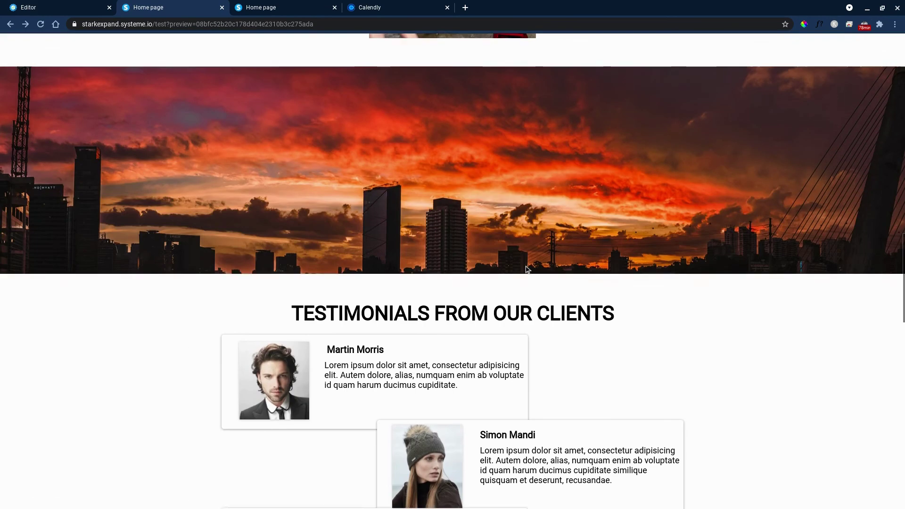
{"action": "scroll", "coordinate": [531, 271], "scroll_direction": "up", "scroll_amount": 10}
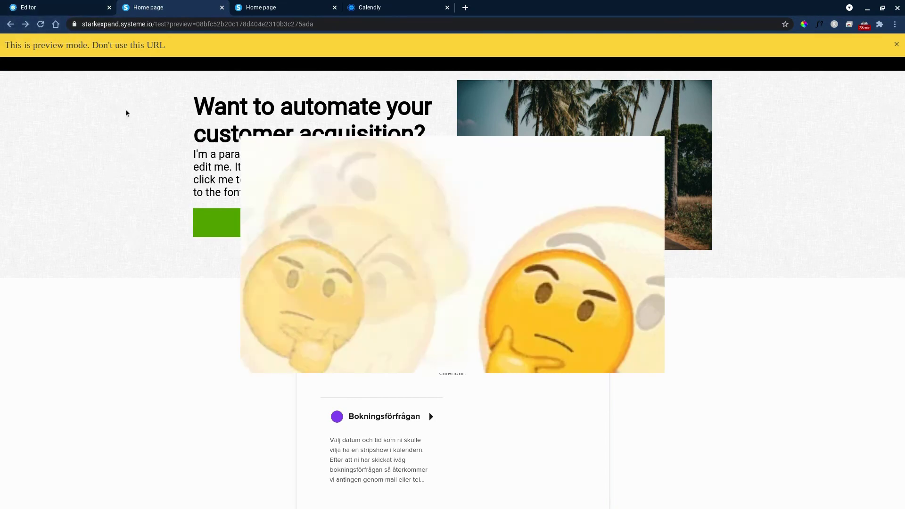
{"action": "left_click", "coordinate": [77, 9]}
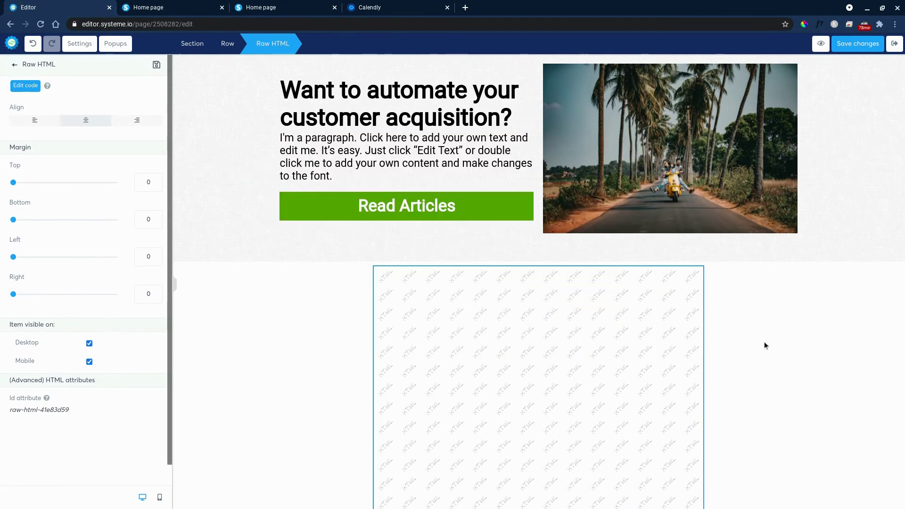
{"action": "left_click", "coordinate": [537, 252]}
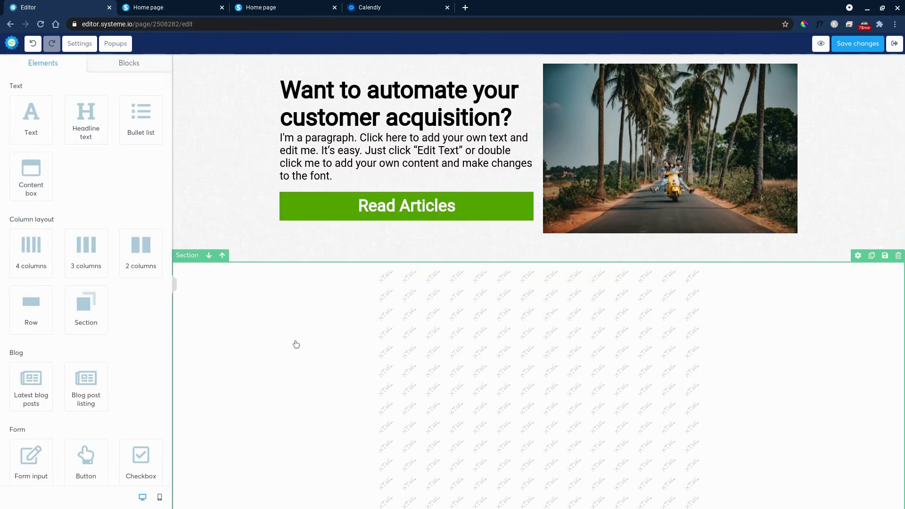